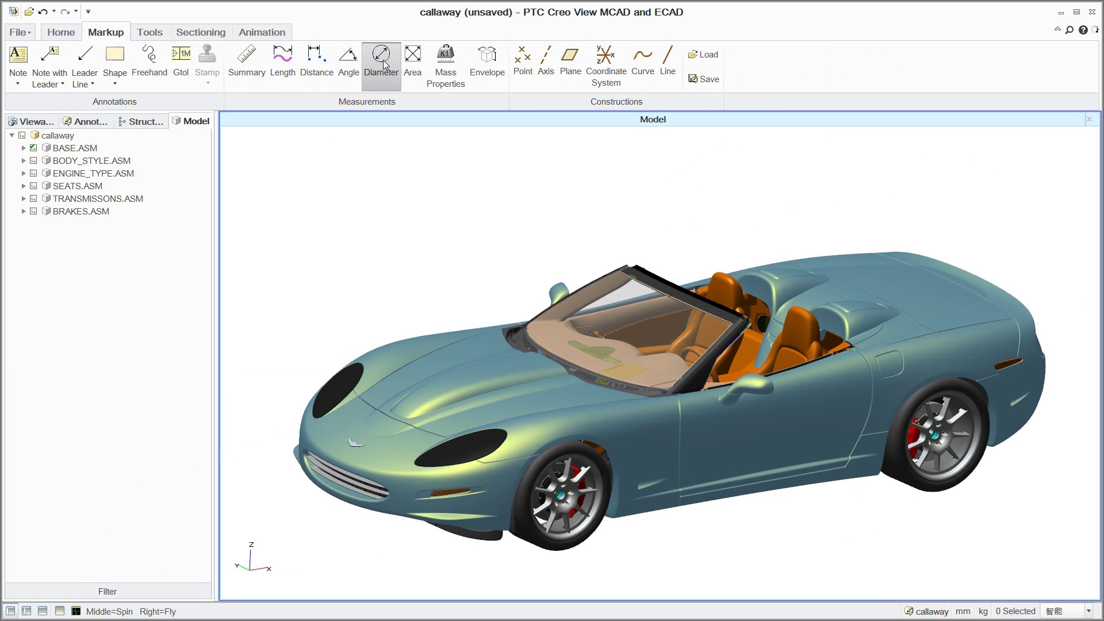
Step: Measure the front wheel's diameter (665.480 mm) and the axle distance (2687.777 mm)
{"action": "left_click", "coordinate": [383, 63]}
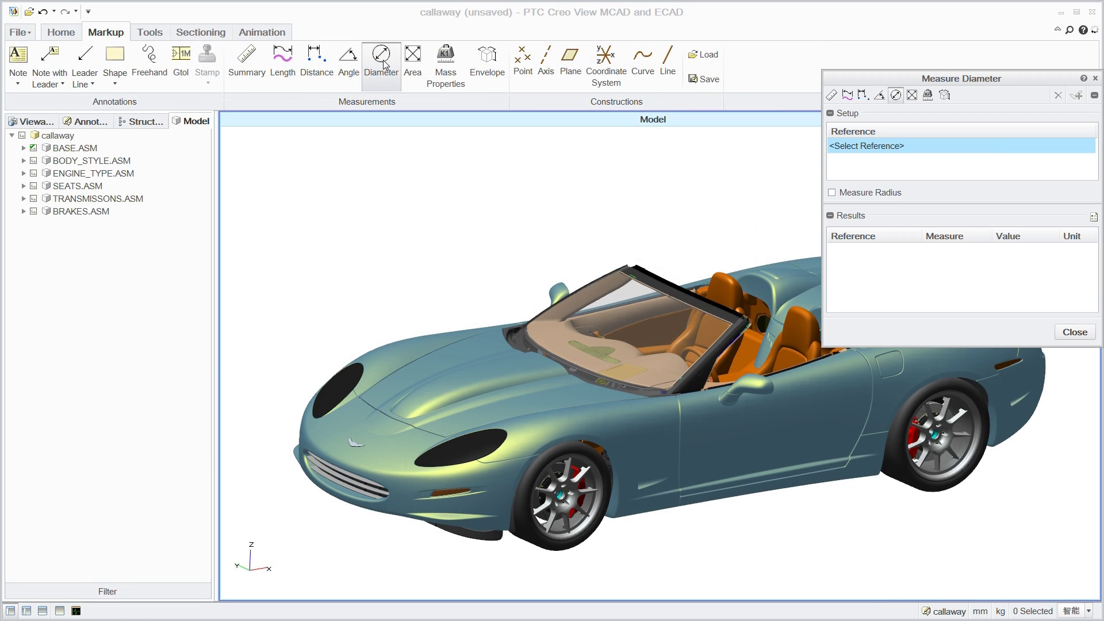
{"action": "left_click", "coordinate": [530, 549]}
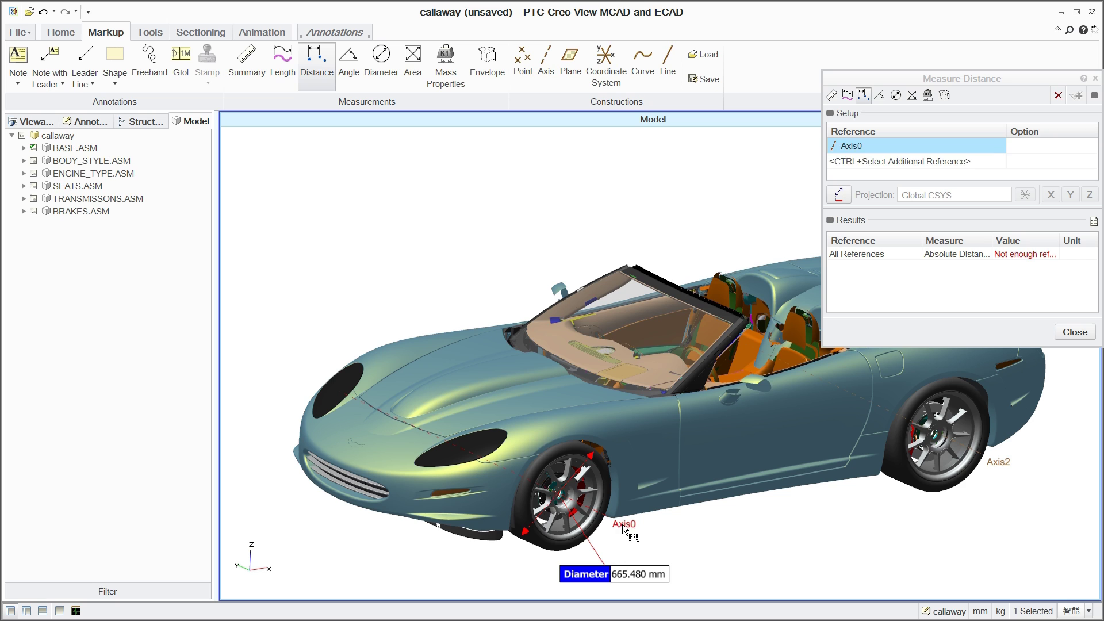
{"action": "left_click", "coordinate": [1000, 462], "text": "ctrl"}
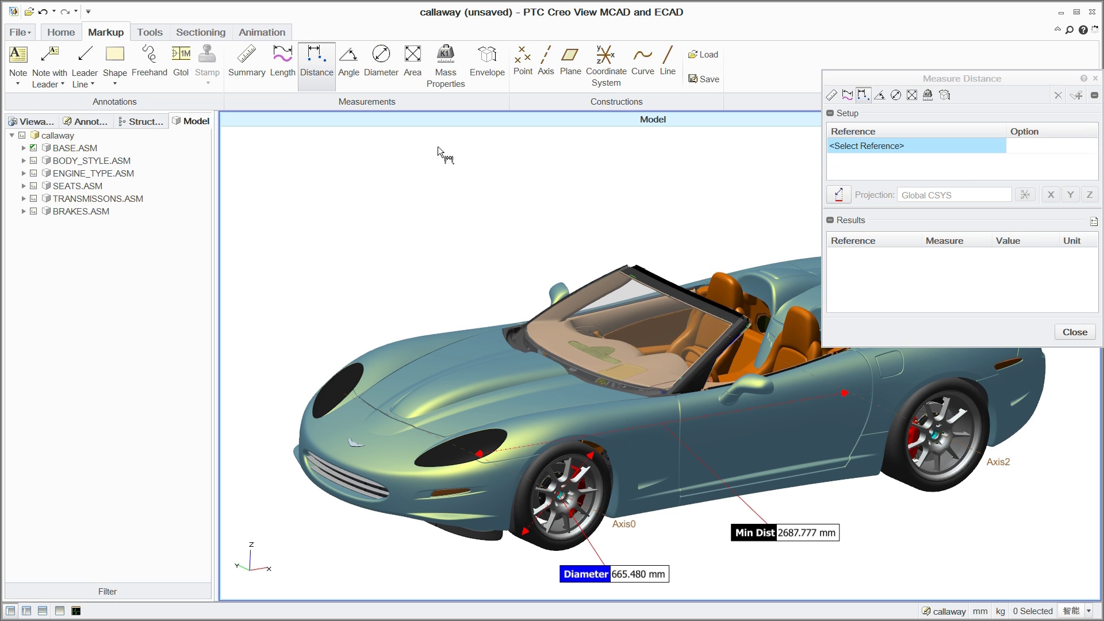
Step: Take the windshield frame's mass properties and measure the rear wheel's envelope
{"action": "left_click", "coordinate": [446, 66]}
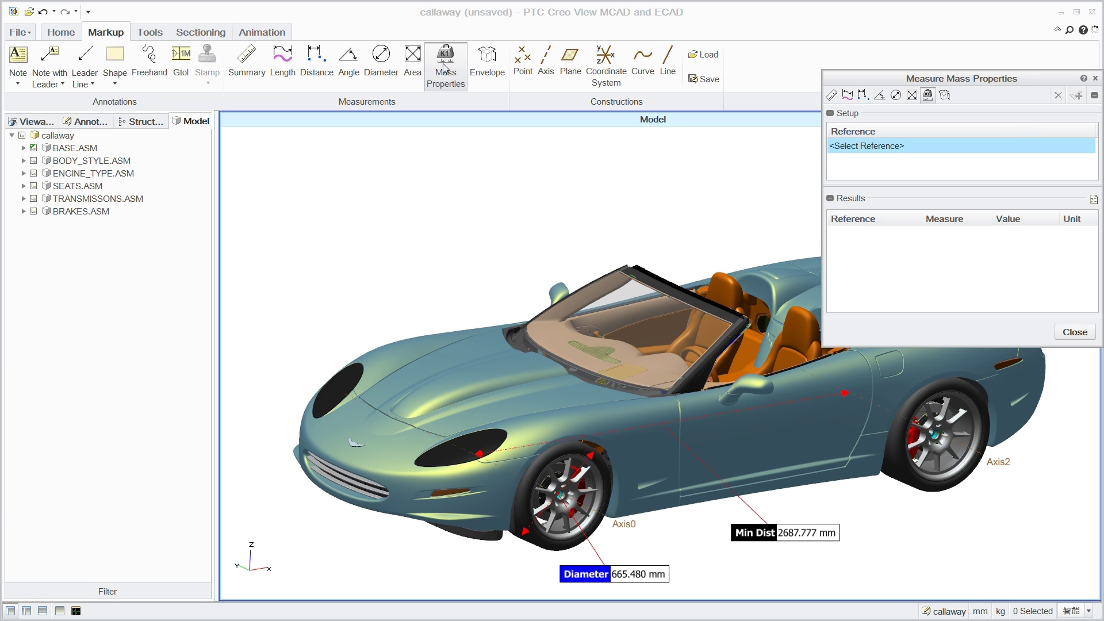
{"action": "left_click", "coordinate": [626, 315]}
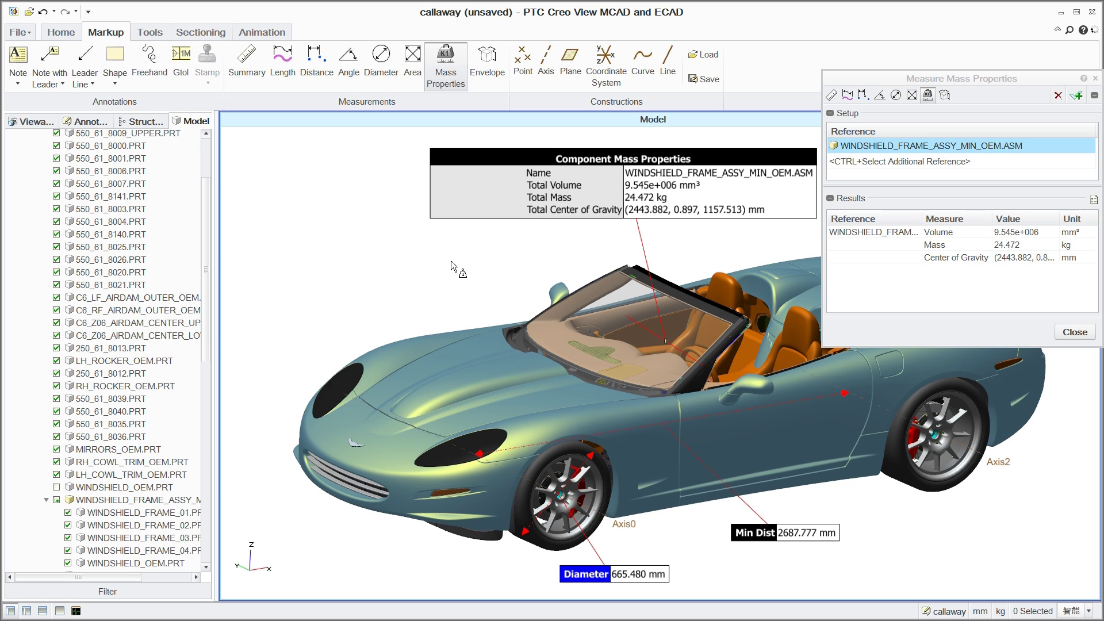
{"action": "left_click", "coordinate": [450, 261]}
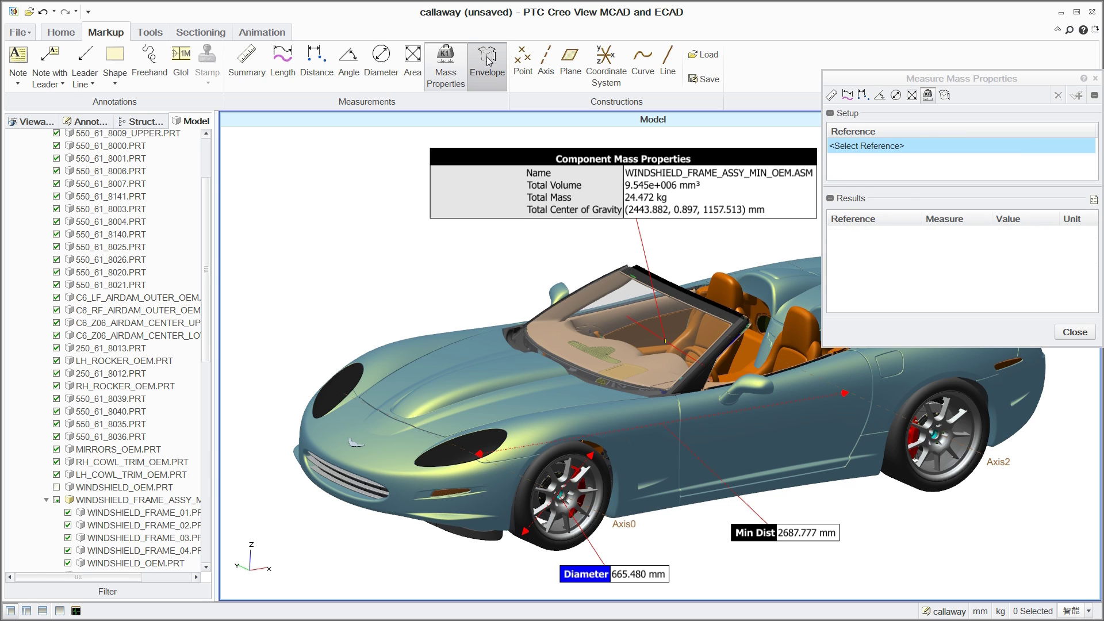
{"action": "left_click", "coordinate": [487, 62]}
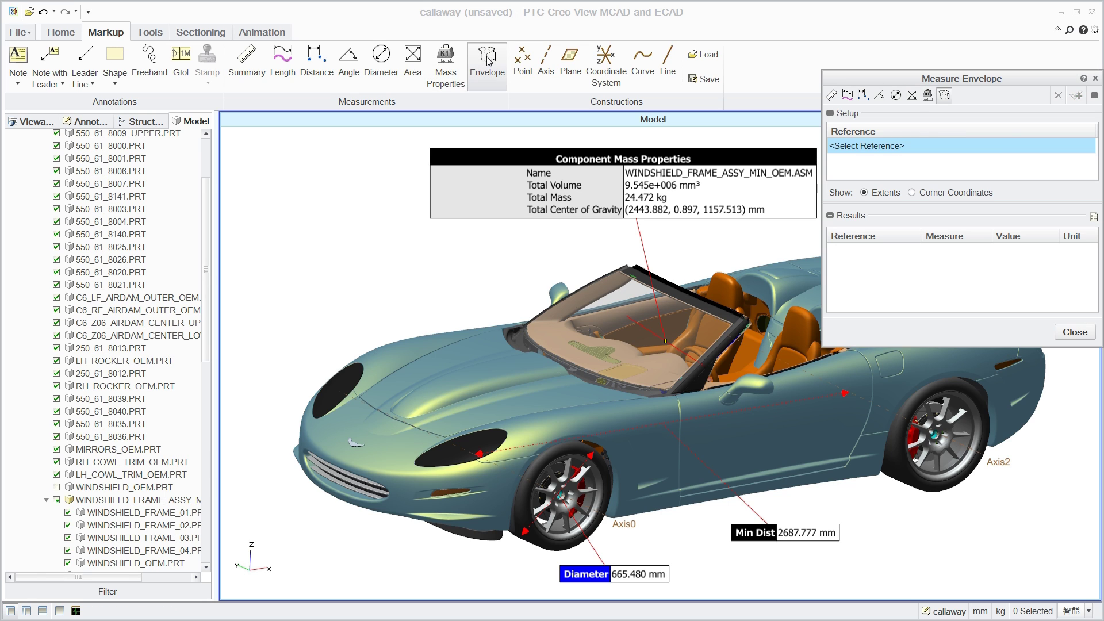
{"action": "left_click", "coordinate": [952, 484]}
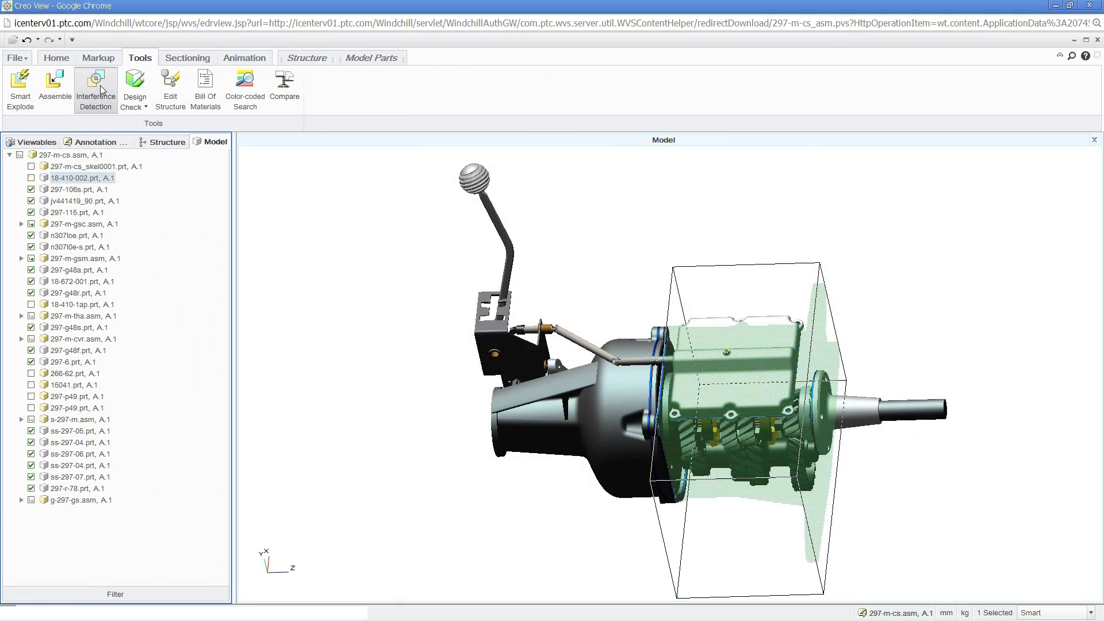
Step: Run interference detection and step through the results to result 23
{"action": "left_click", "coordinate": [95, 87]}
{"action": "left_click", "coordinate": [598, 470]}
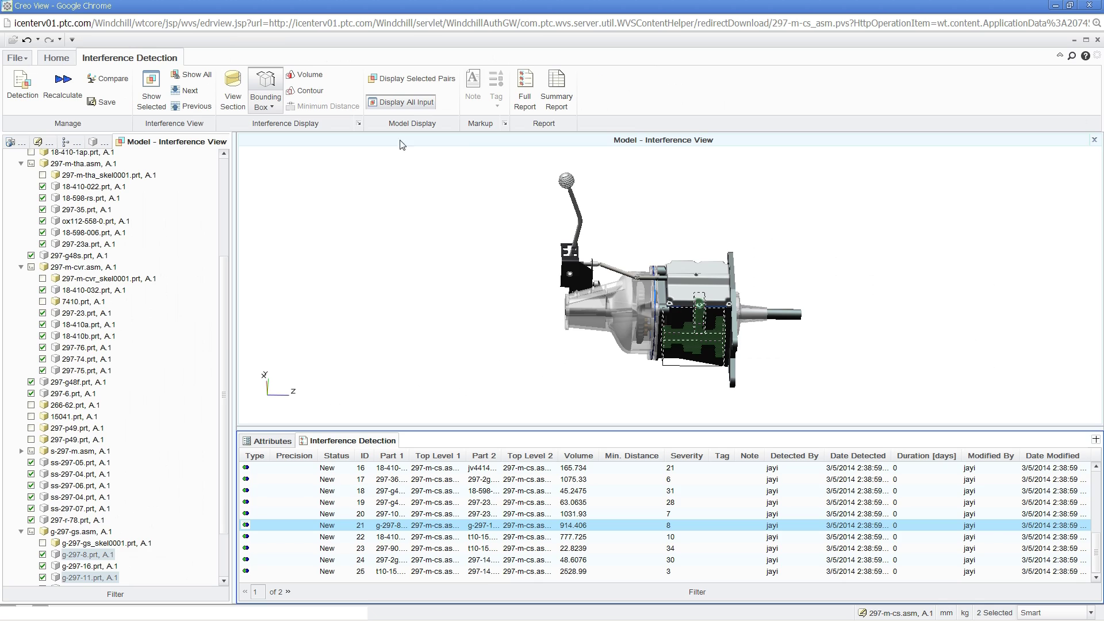
{"action": "key", "text": "Down"}
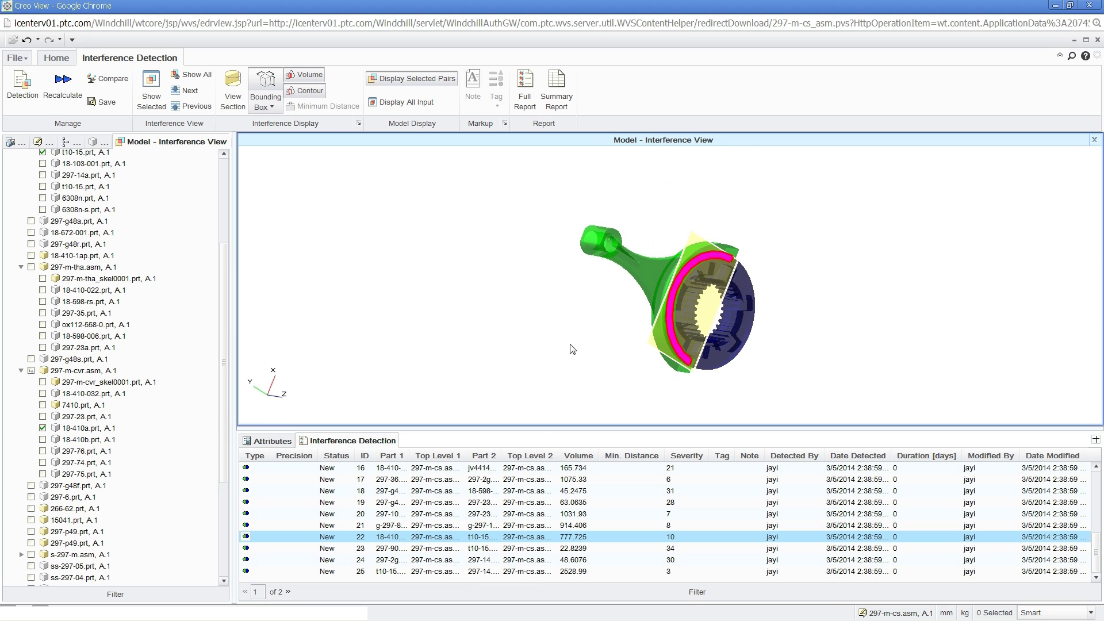
{"action": "key", "text": "Down"}
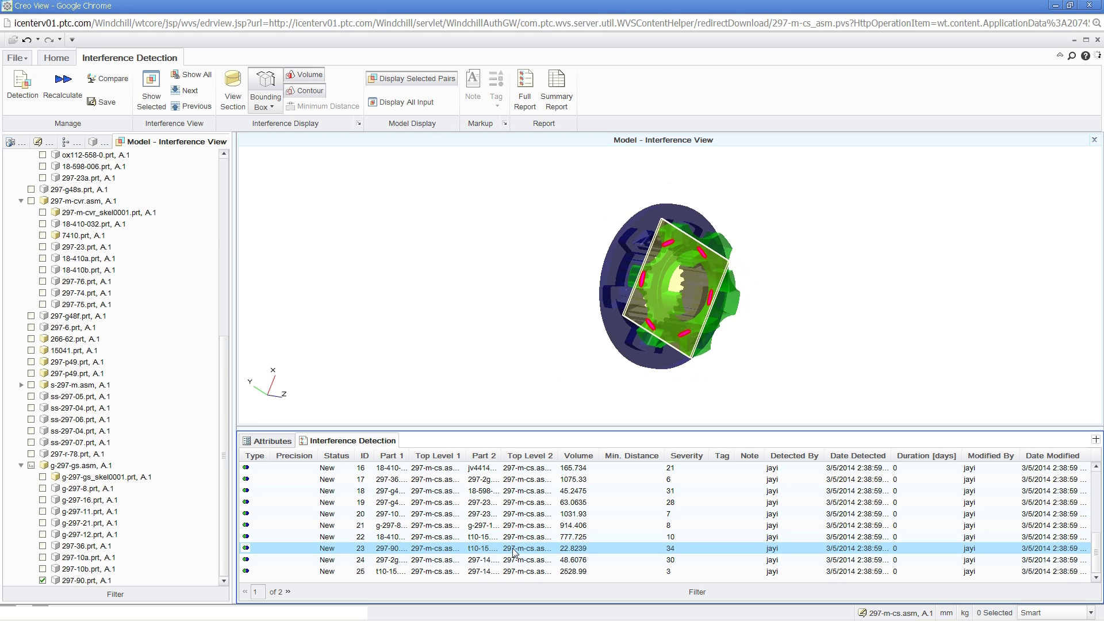
Step: Attach the note 'Please resolve this interference' to interference result 23
{"action": "left_click", "coordinate": [472, 100]}
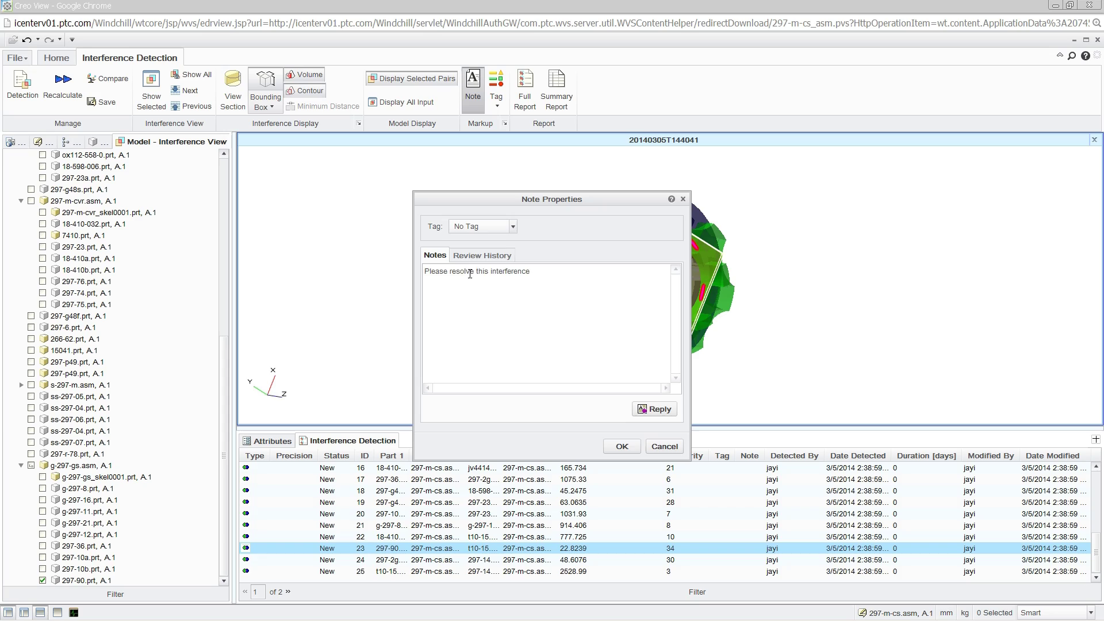
{"action": "left_click", "coordinate": [511, 227]}
{"action": "left_click", "coordinate": [622, 446]}
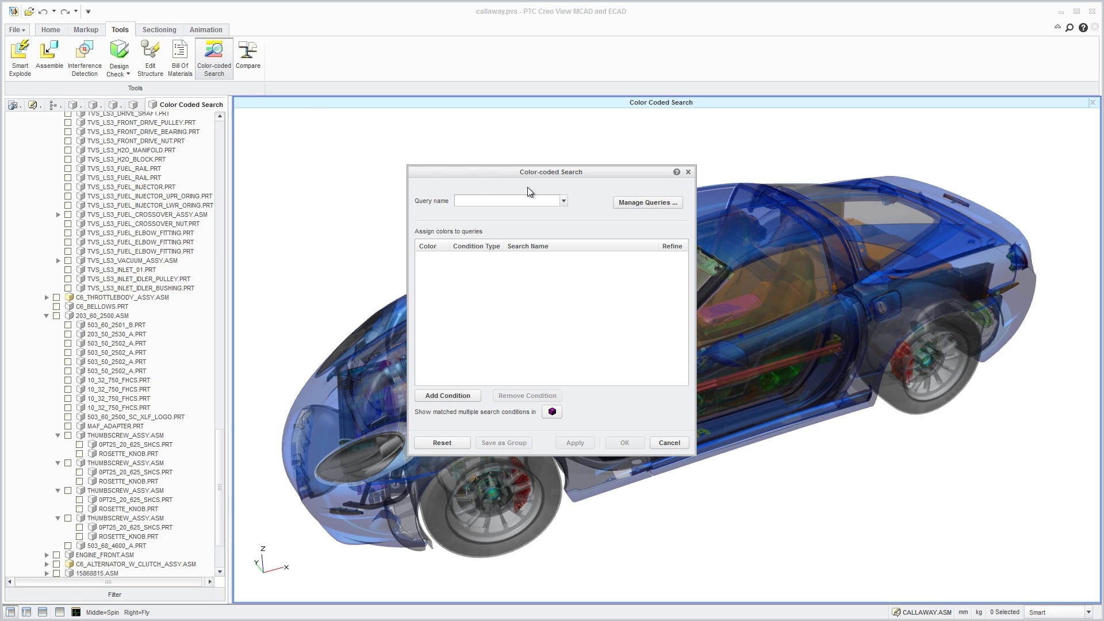
Step: Run the SOURCE colour-coded search and colour-code the whole car by its results
{"action": "left_click", "coordinate": [563, 202]}
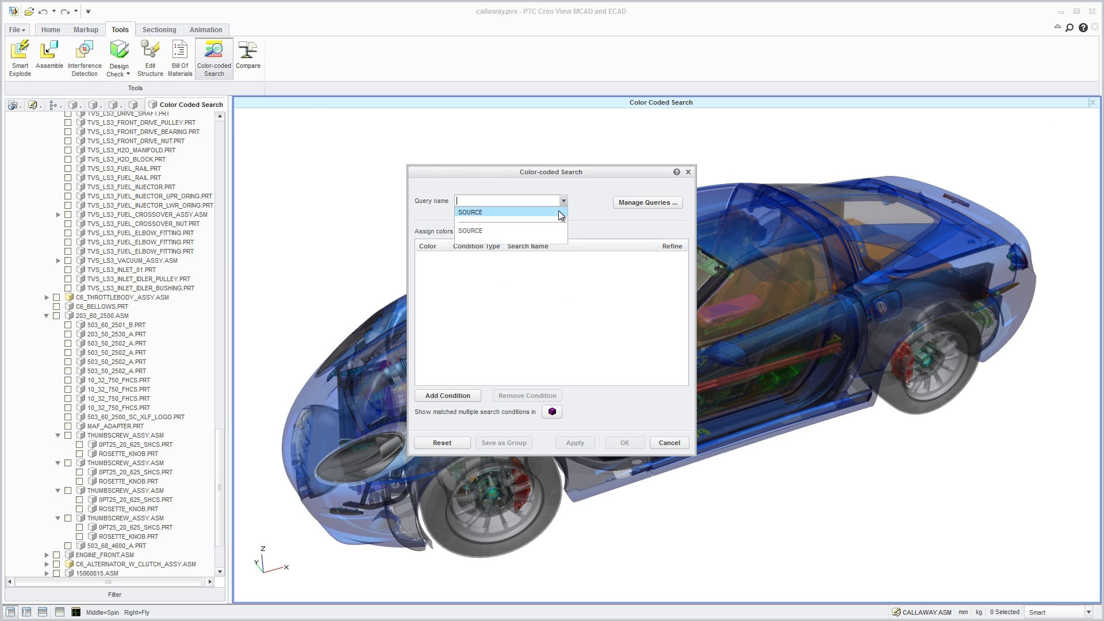
{"action": "left_click", "coordinate": [506, 212]}
{"action": "left_click", "coordinate": [619, 439]}
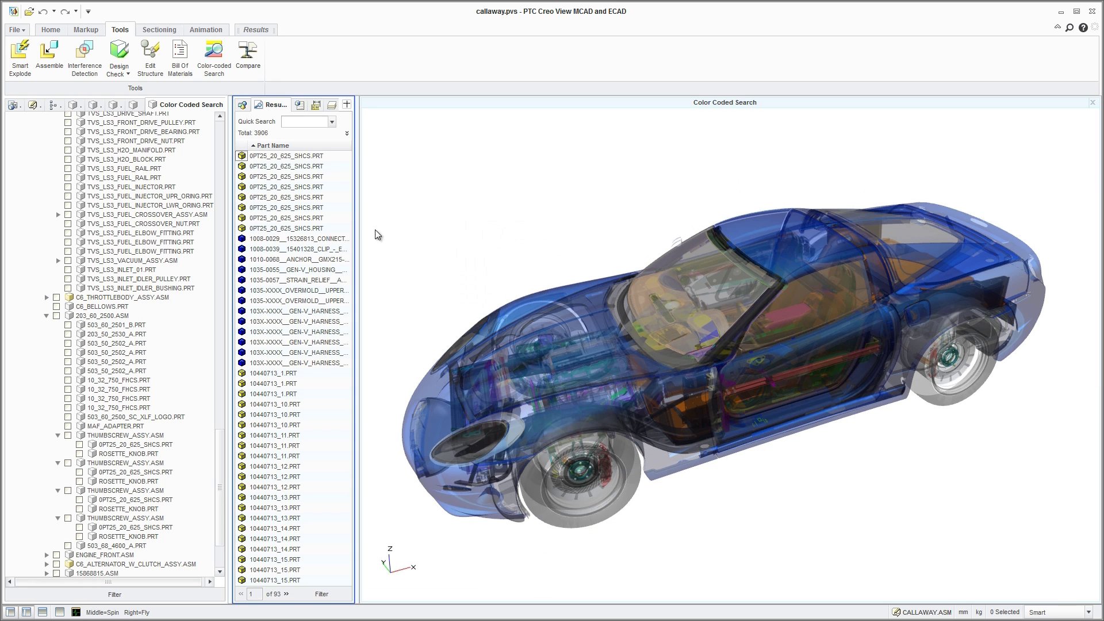
{"action": "right_click", "coordinate": [309, 157]}
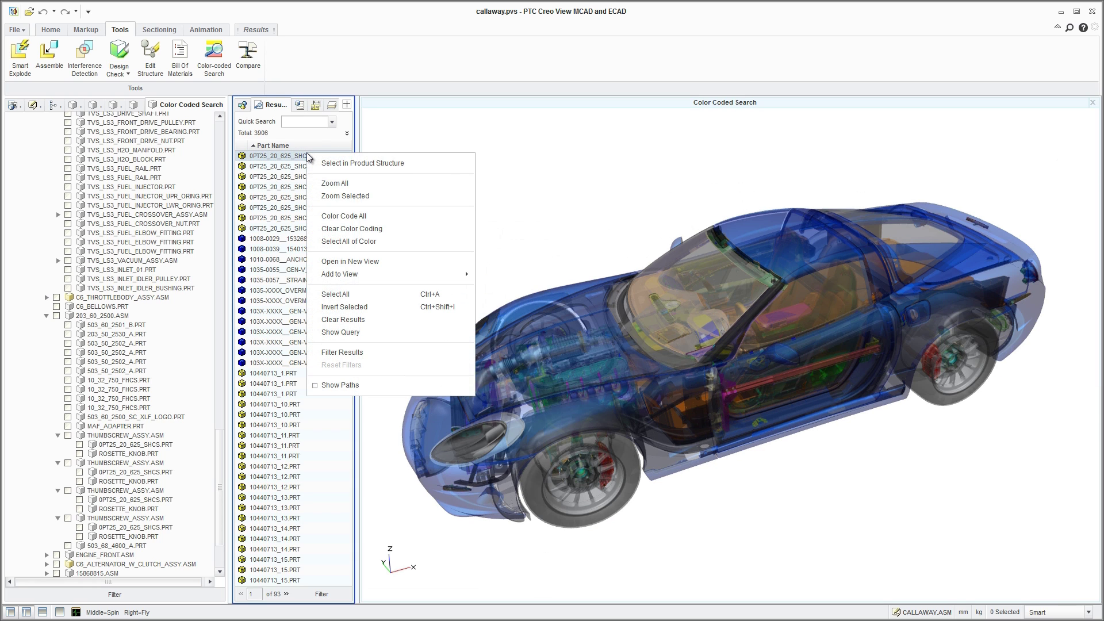
{"action": "left_click", "coordinate": [348, 216]}
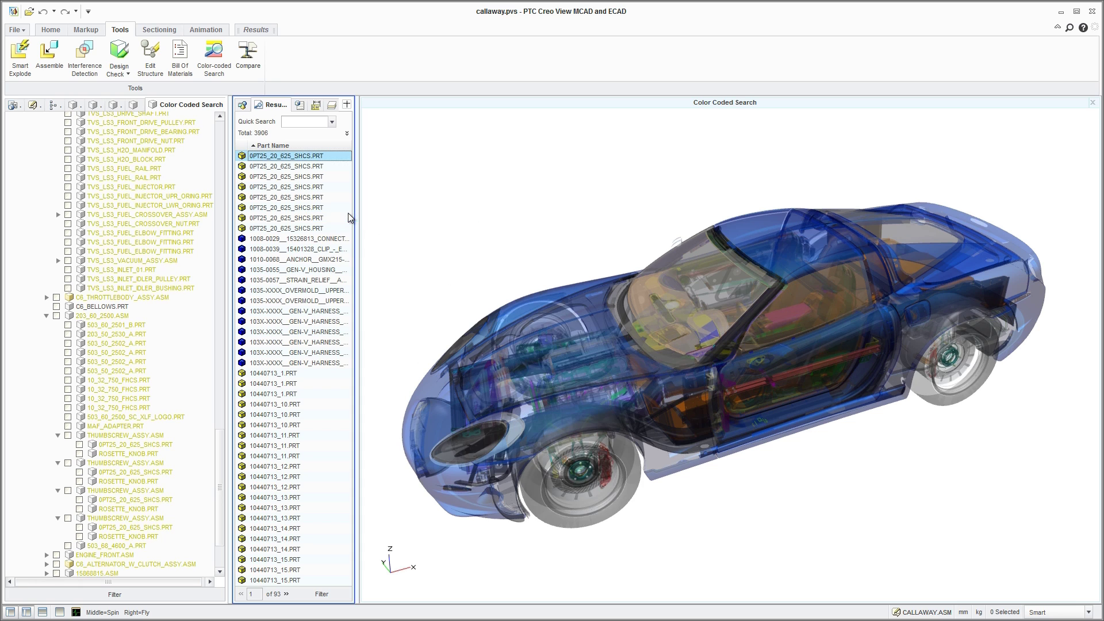
Step: View the colour-coded car from the side, from below, then isometric again
{"action": "left_click", "coordinate": [485, 226]}
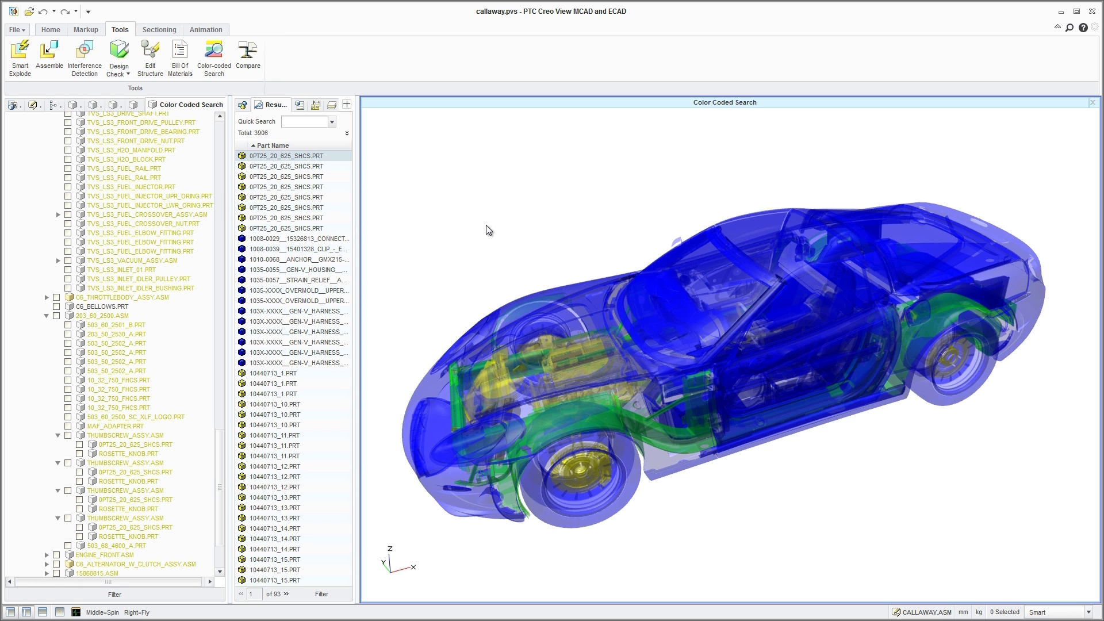
{"action": "key", "text": "ctrl+2"}
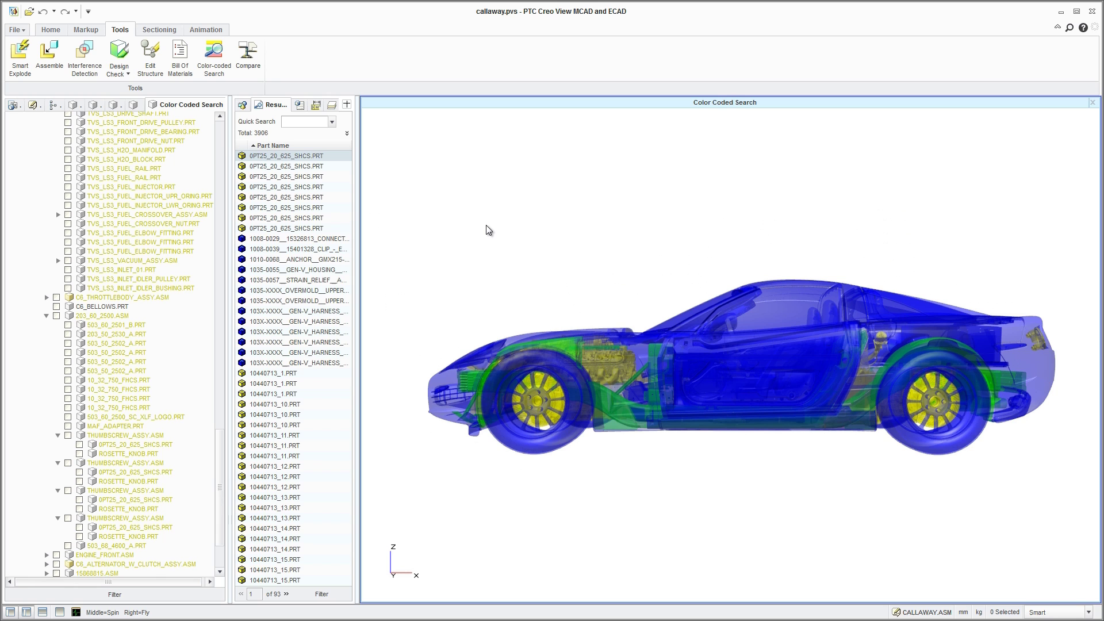
{"action": "key", "text": "ctrl+6"}
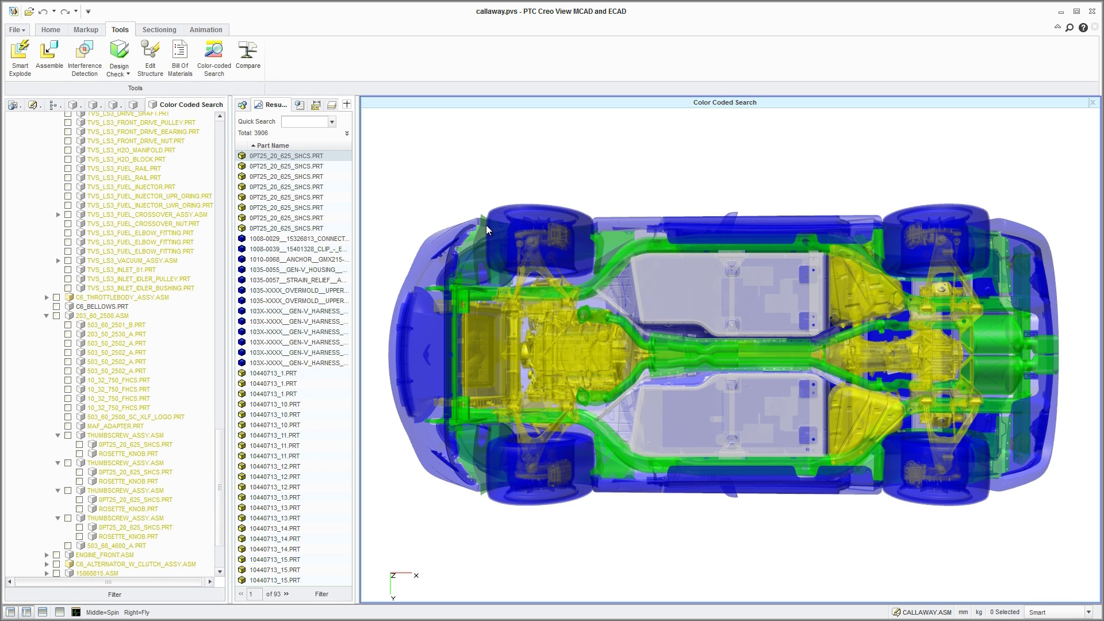
{"action": "key", "text": "ctrl+0"}
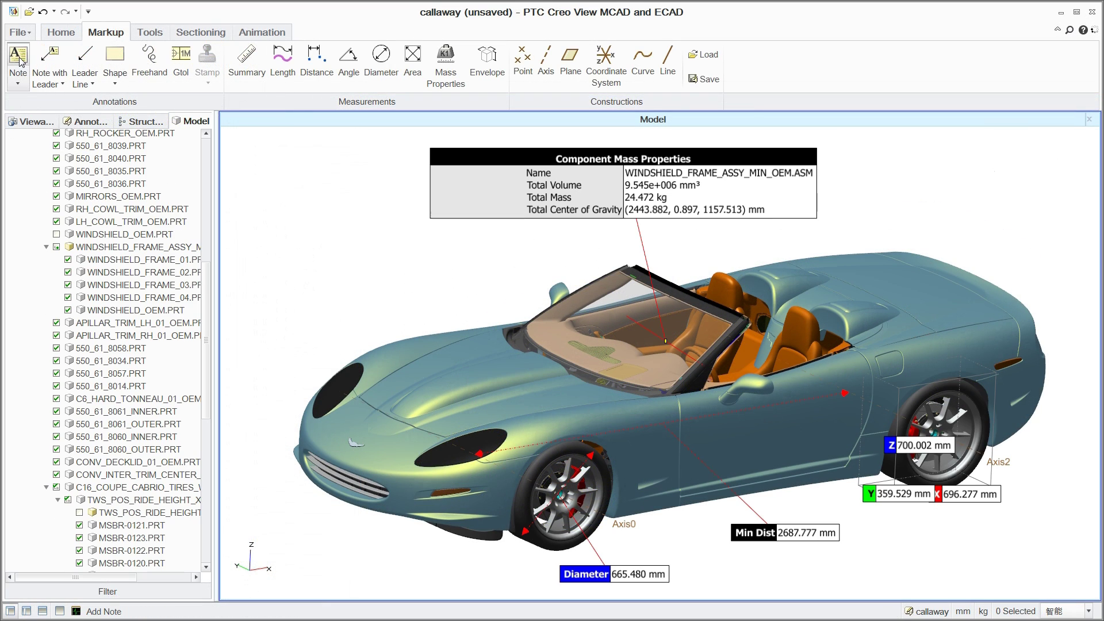
Step: Place a magenta note saying the front tire's diameter is incorrect beside its measurement
{"action": "left_click", "coordinate": [690, 570]}
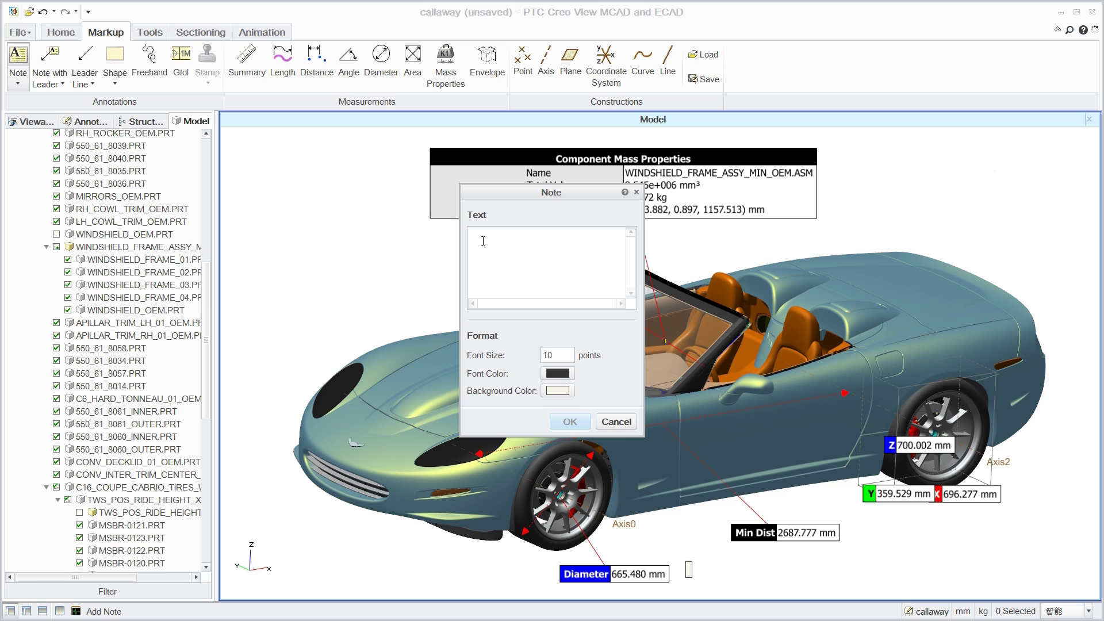
{"action": "type", "text": "The outside diameter of the front tire is not correct, please check the CAD model."}
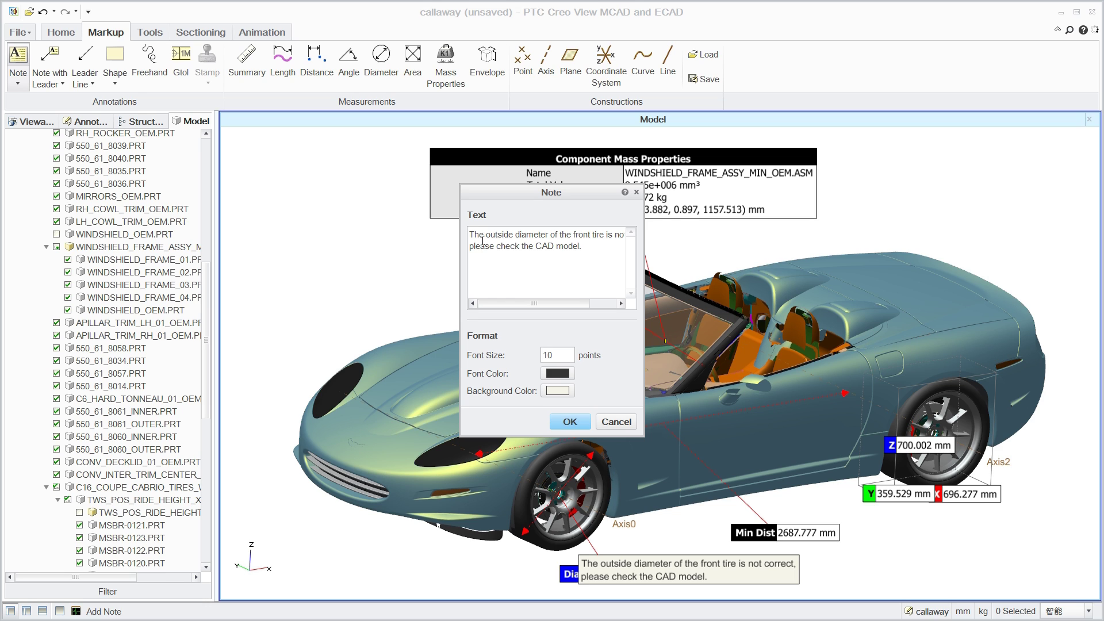
{"action": "type", "text": "12"}
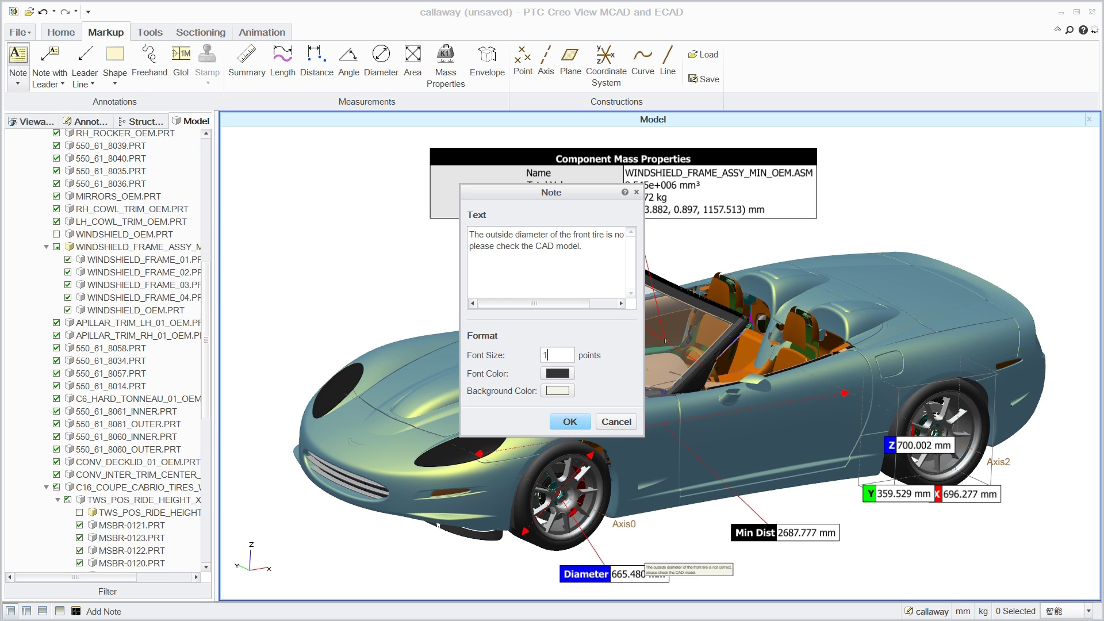
{"action": "left_click", "coordinate": [557, 373]}
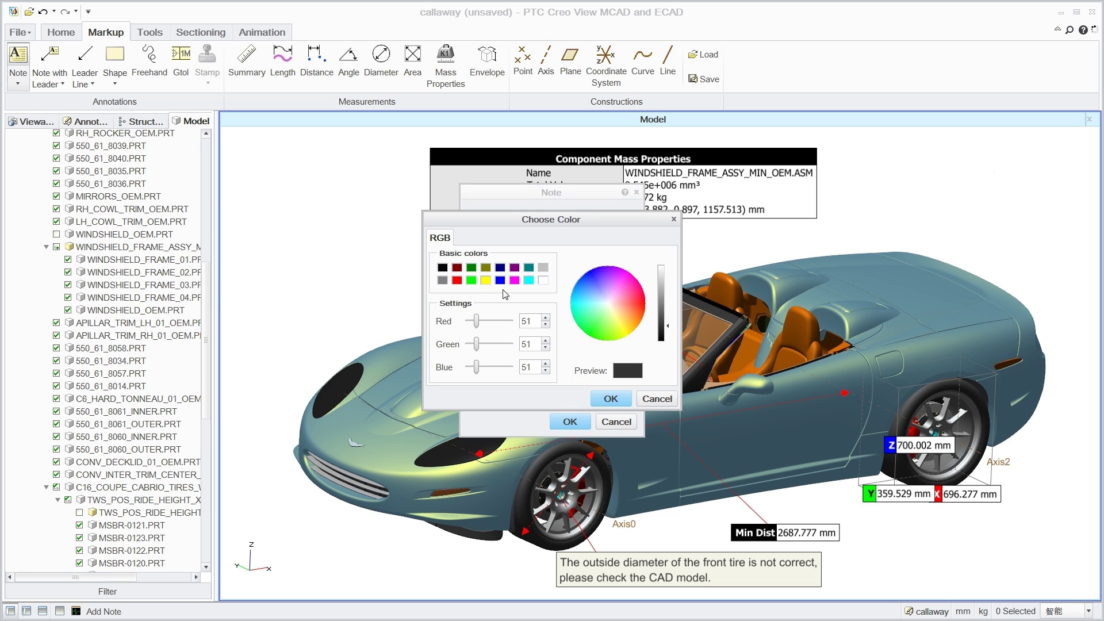
{"action": "left_click", "coordinate": [608, 399]}
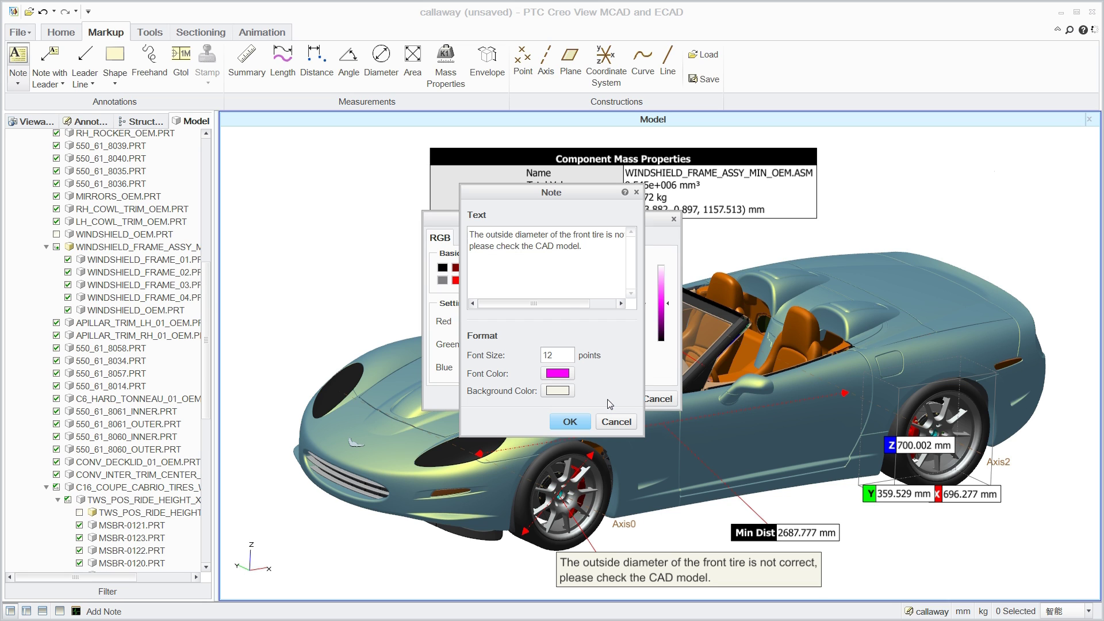
{"action": "left_click", "coordinate": [574, 424]}
Step: Deselect the note, lift the hood off the car and open the engine separately
{"action": "left_click", "coordinate": [353, 215]}
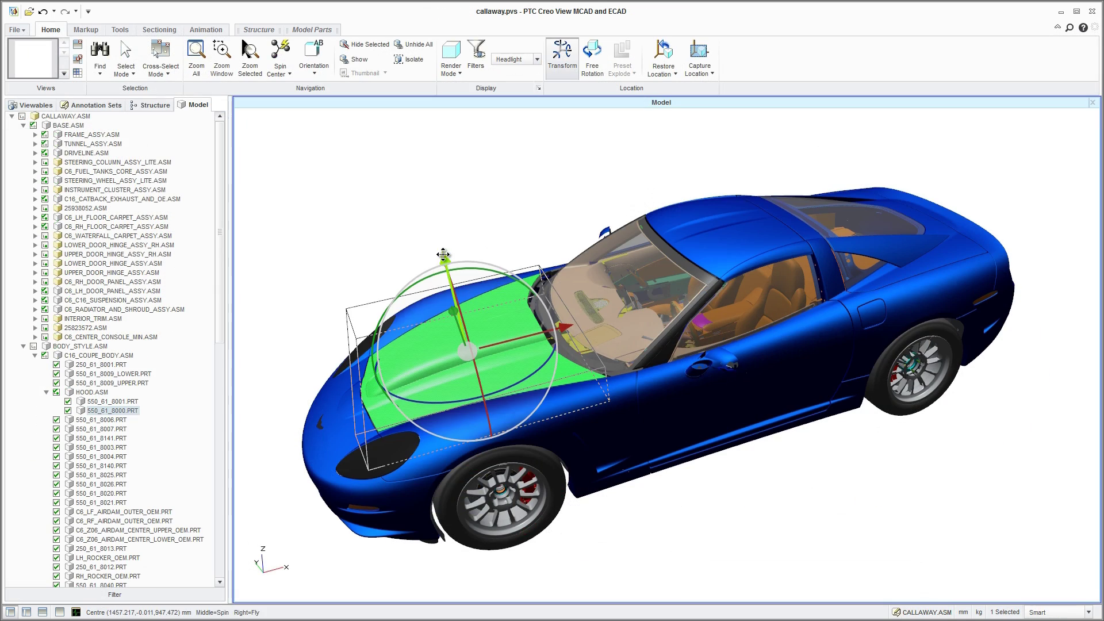
{"action": "left_click_drag", "start_coordinate": [439, 256], "coordinate": [420, 126]}
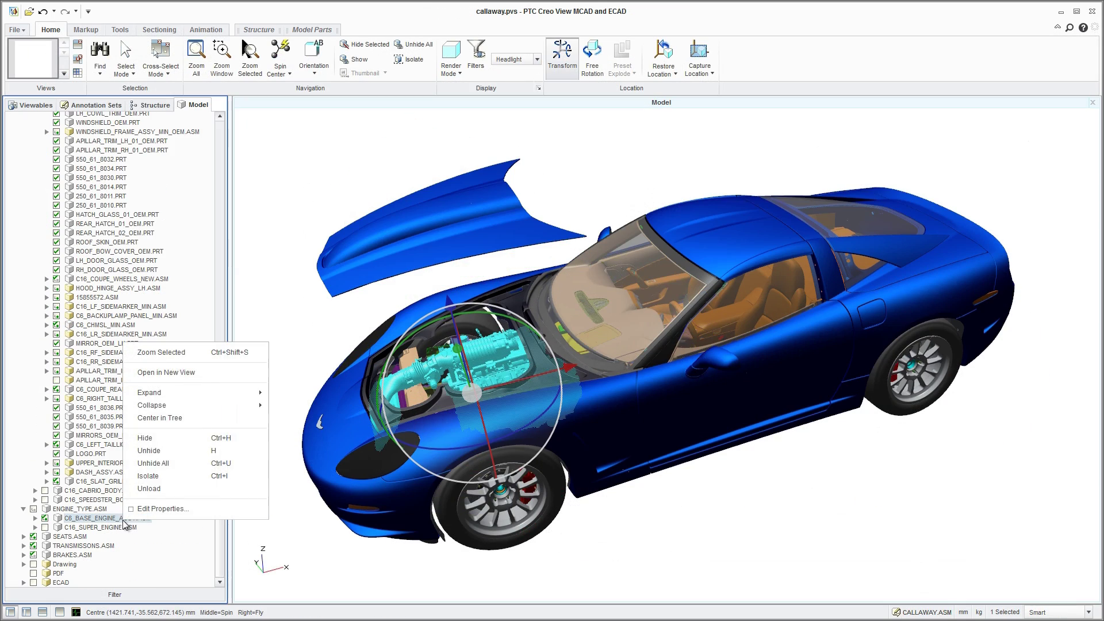
{"action": "left_click", "coordinate": [236, 371]}
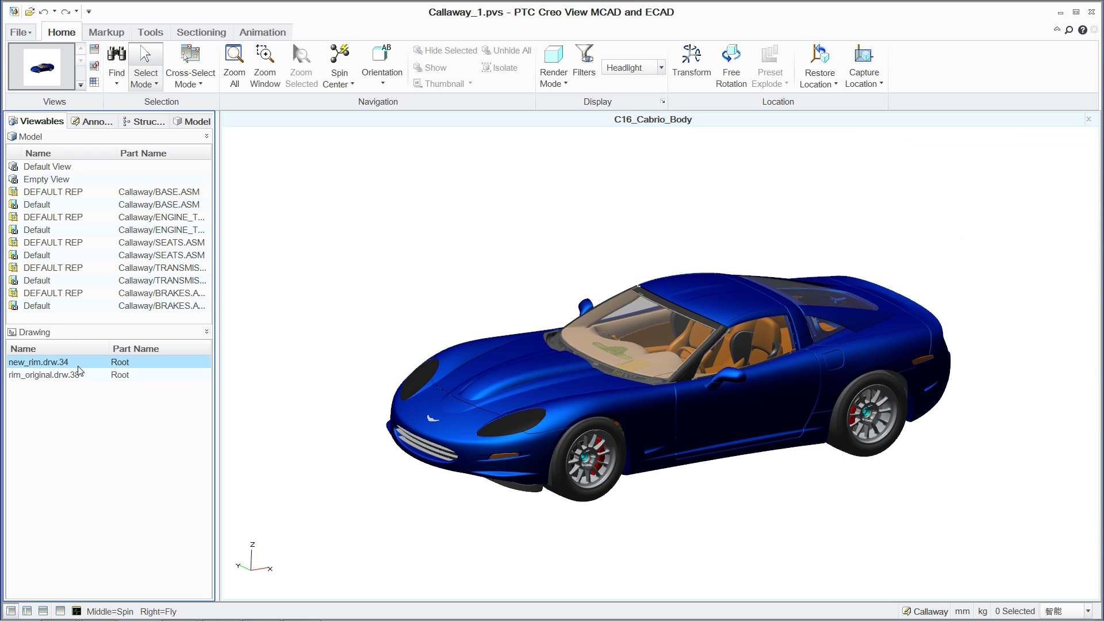
Step: Overlay new_rim.drw.34 with rim_original.drw.38 in a drawing comparison
{"action": "right_click", "coordinate": [86, 363]}
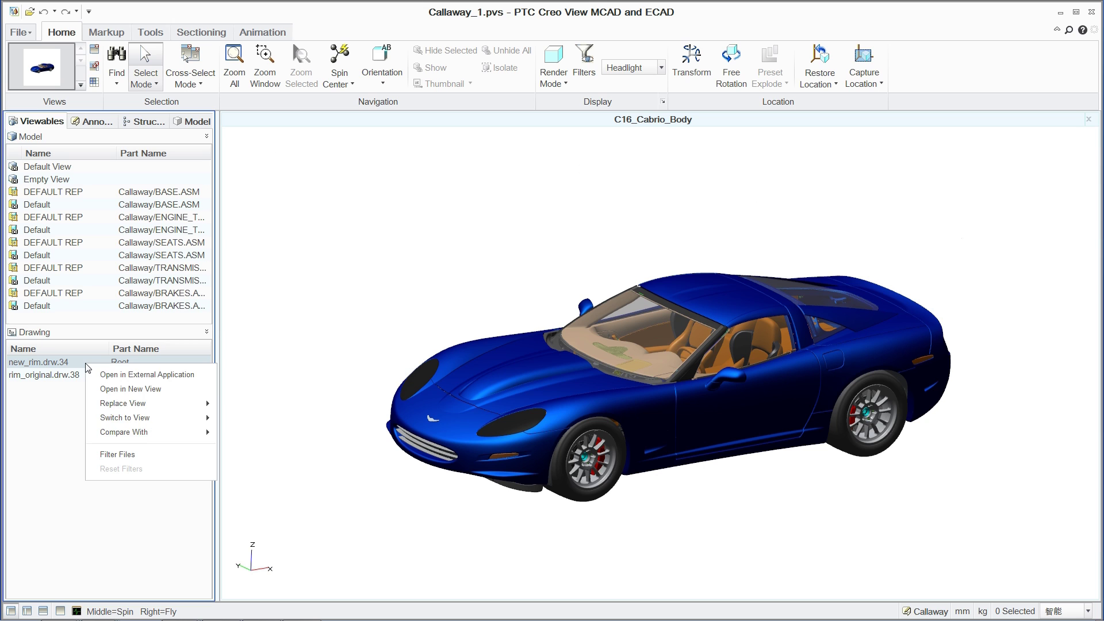
{"action": "mouse_move", "coordinate": [143, 433]}
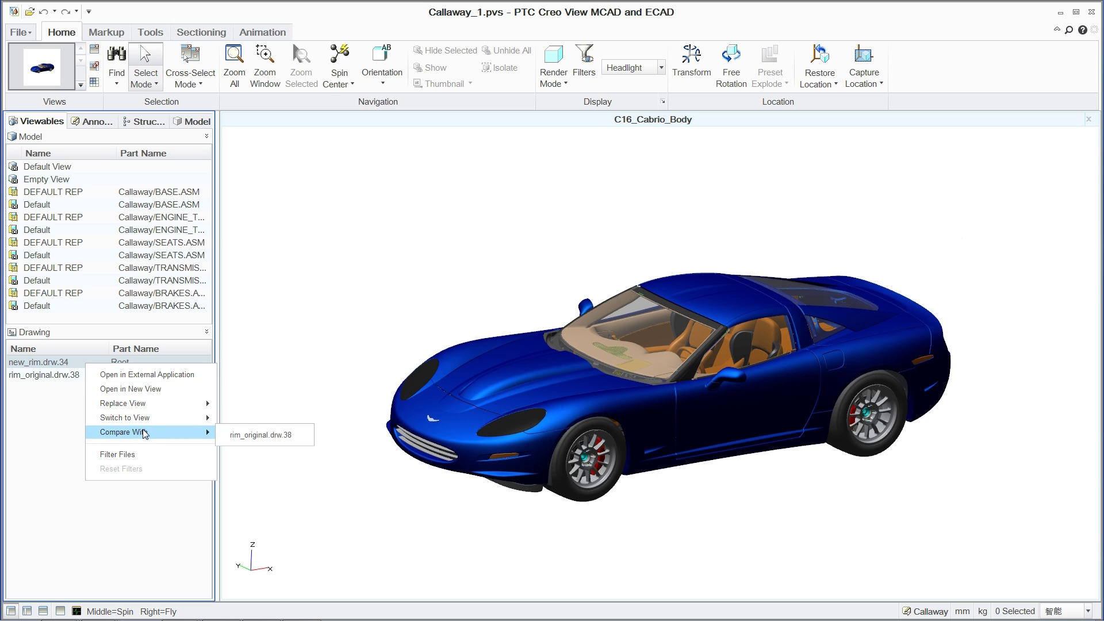
{"action": "left_click", "coordinate": [261, 435]}
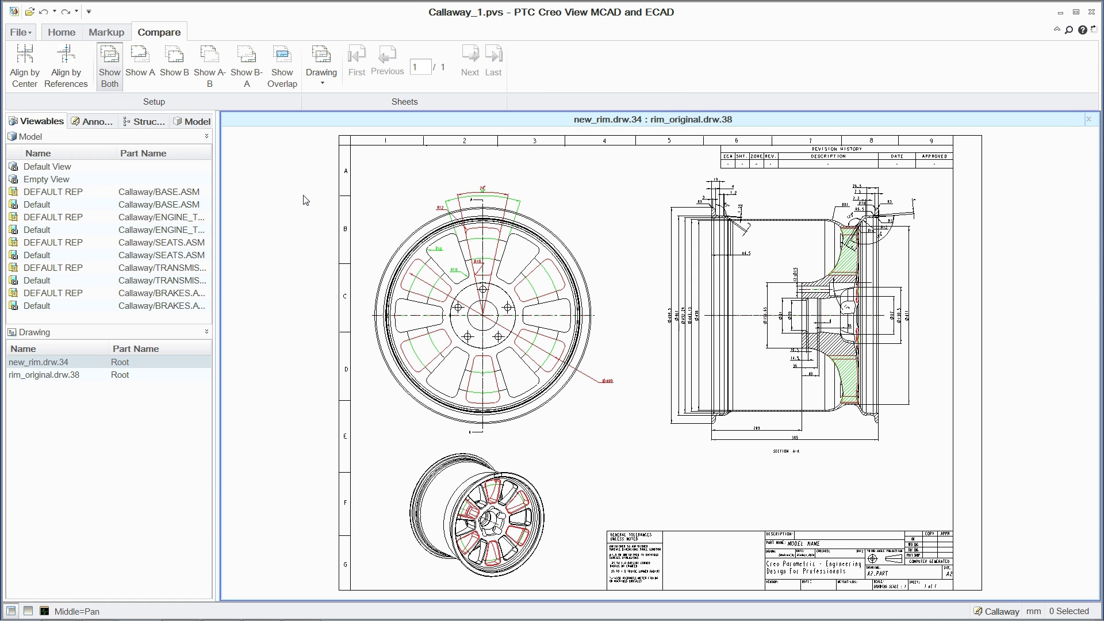
{"action": "scroll", "coordinate": [521, 317], "scroll_direction": "up", "scroll_amount": 2}
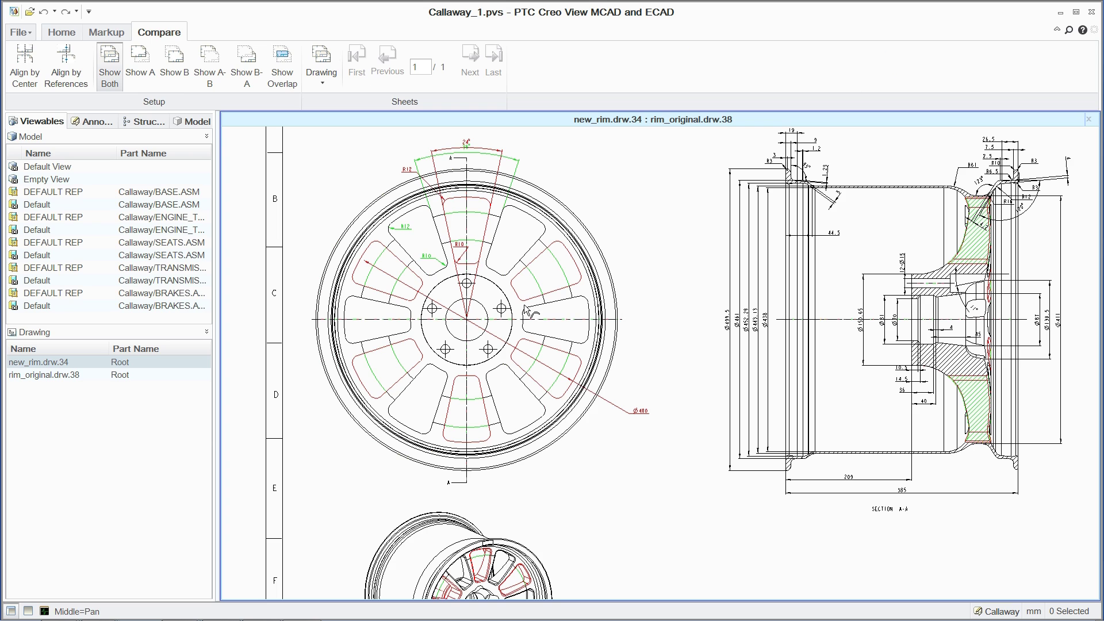
Step: Cycle the comparison through Show A, Show B and Show A-B, then back to Show Both
{"action": "left_click", "coordinate": [138, 62]}
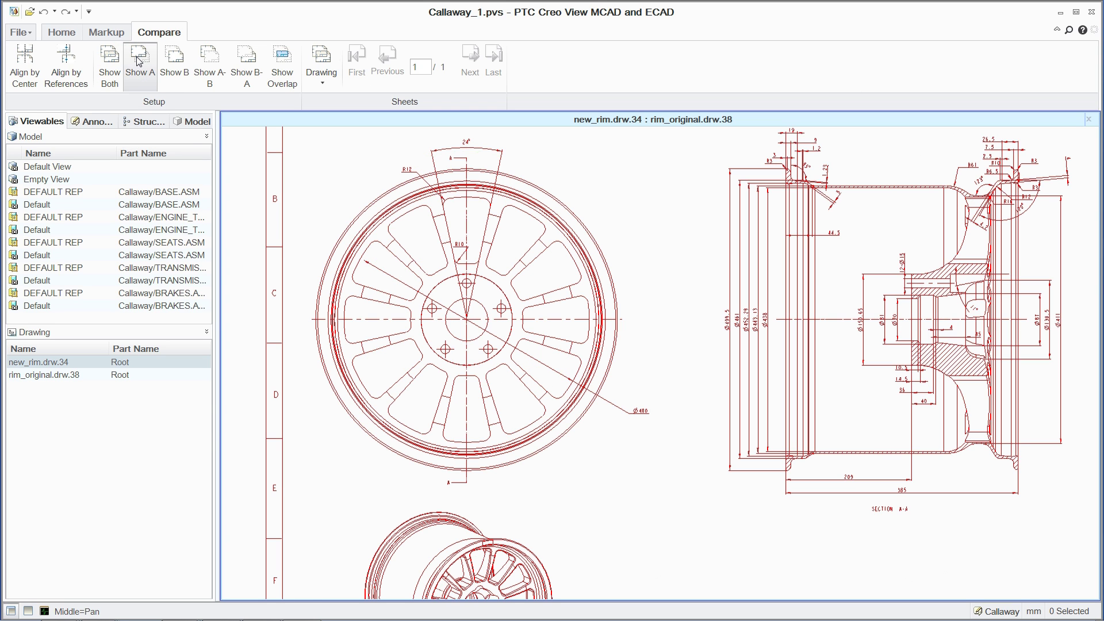
{"action": "left_click", "coordinate": [180, 65]}
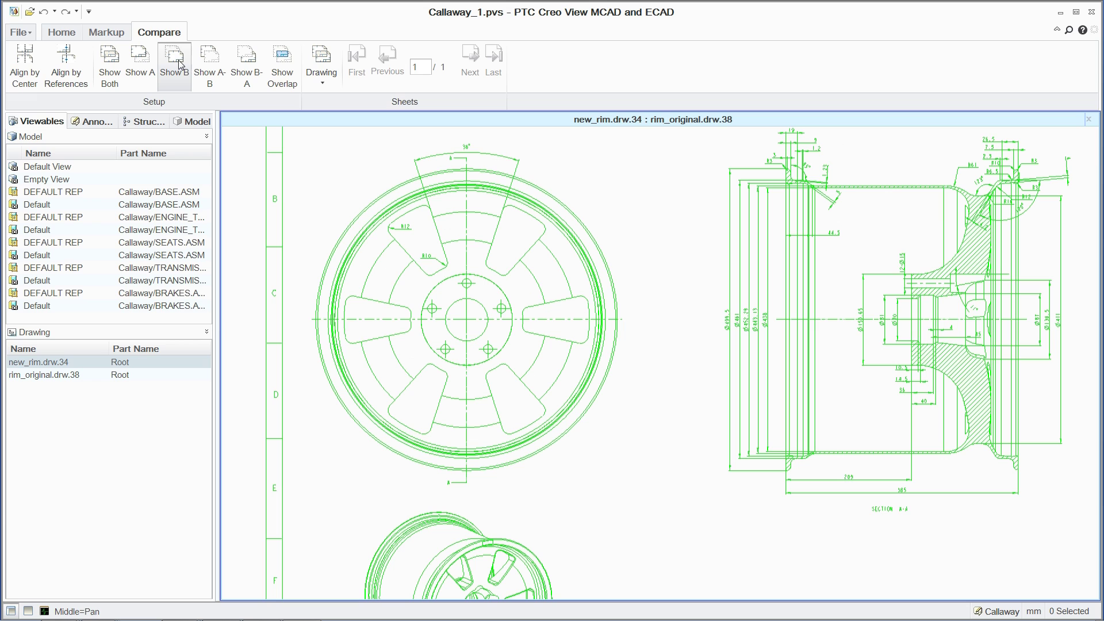
{"action": "left_click", "coordinate": [213, 64]}
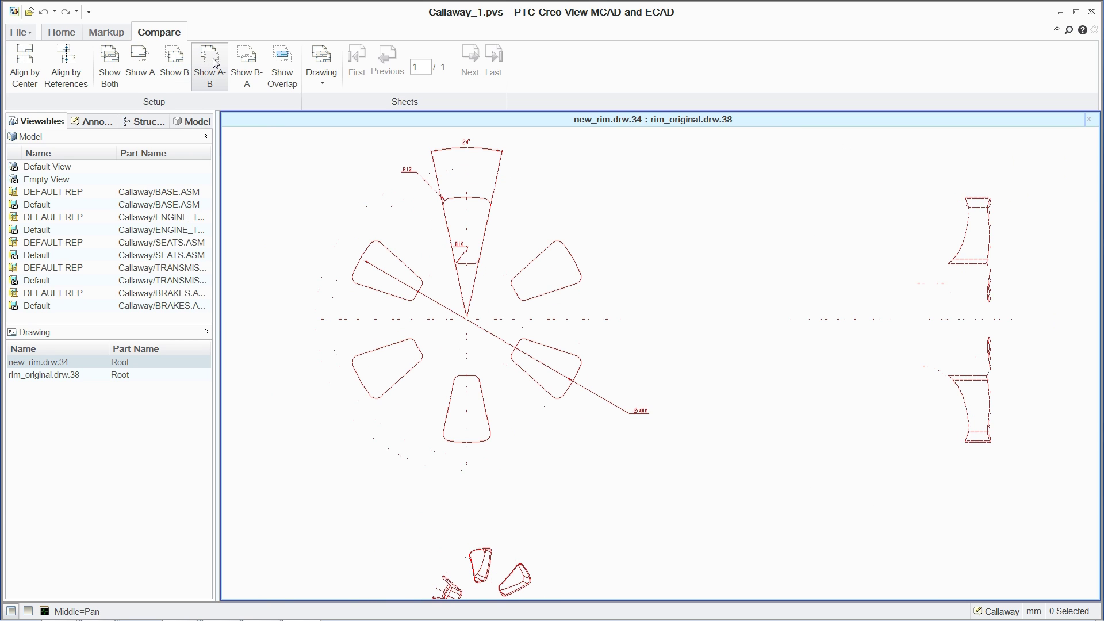
{"action": "left_click", "coordinate": [109, 65]}
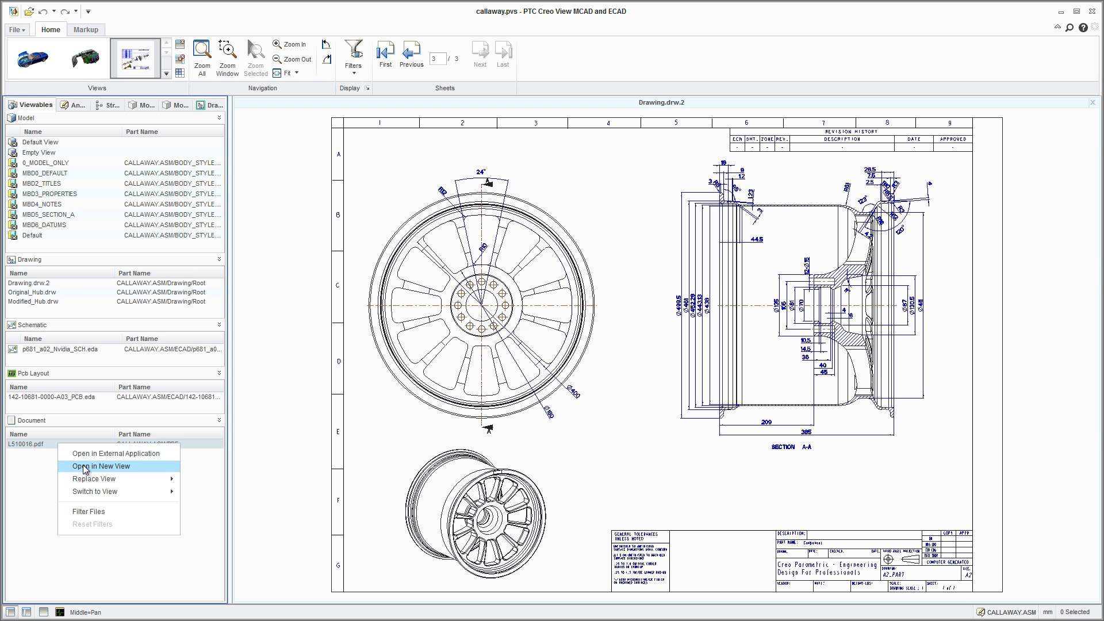
Step: Open the L510016.pdf manual in a new view, scroll to page 10 and fit the page
{"action": "left_click", "coordinate": [85, 467]}
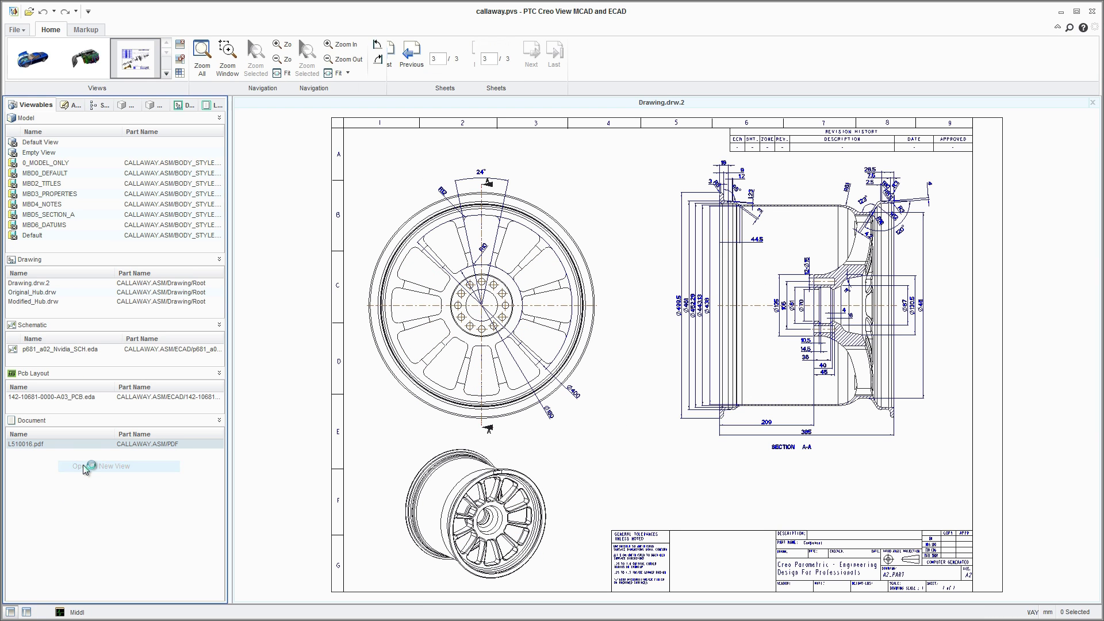
{"action": "left_click_drag", "start_coordinate": [1096, 124], "coordinate": [1096, 146]}
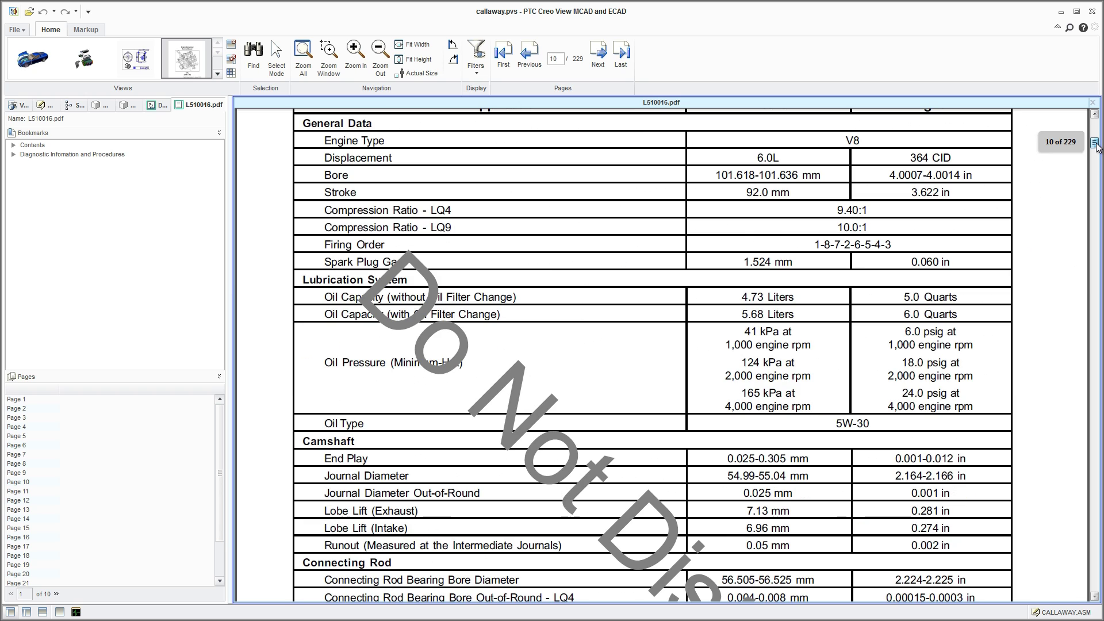
{"action": "left_click", "coordinate": [295, 66]}
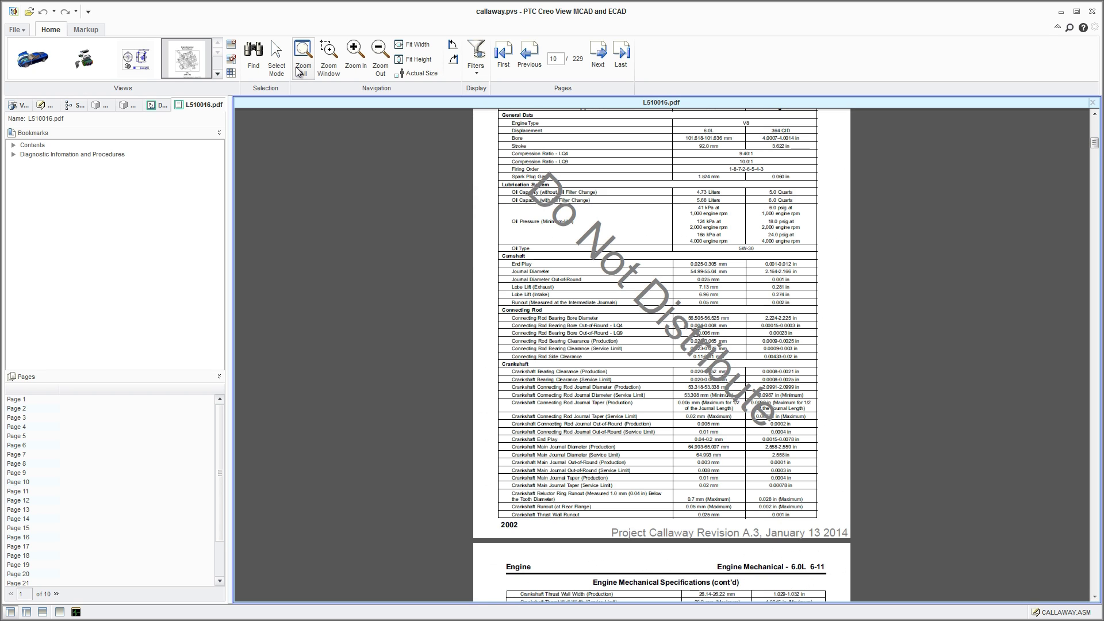
Step: Page forward through pages 11 to 13, then jump to the manual's last page
{"action": "left_click", "coordinate": [594, 64]}
{"action": "left_click", "coordinate": [595, 64]}
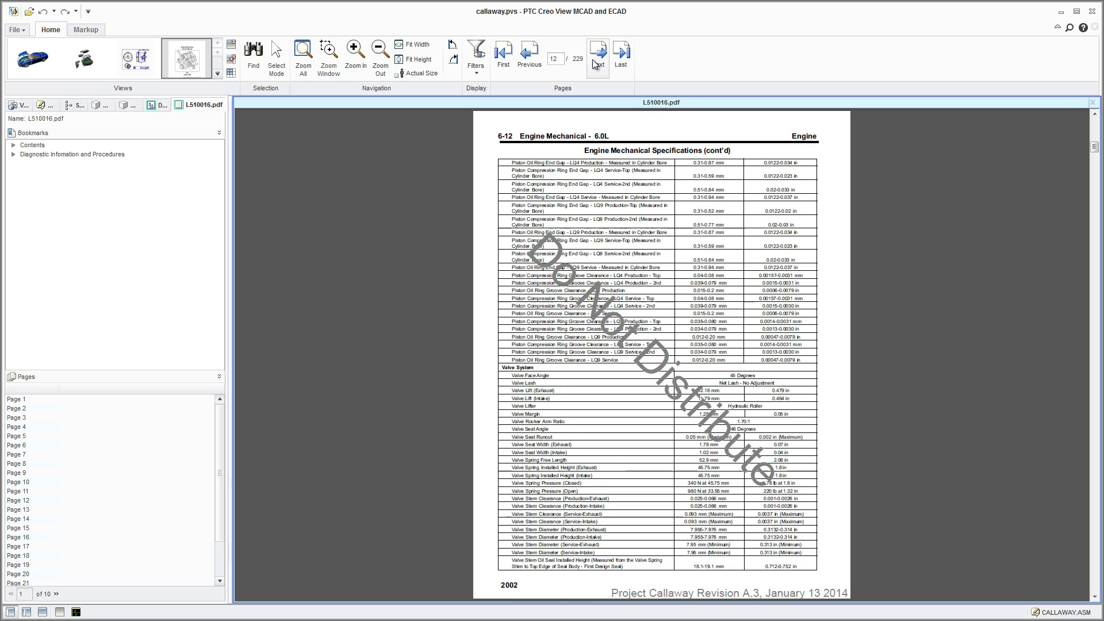
{"action": "left_click", "coordinate": [594, 64]}
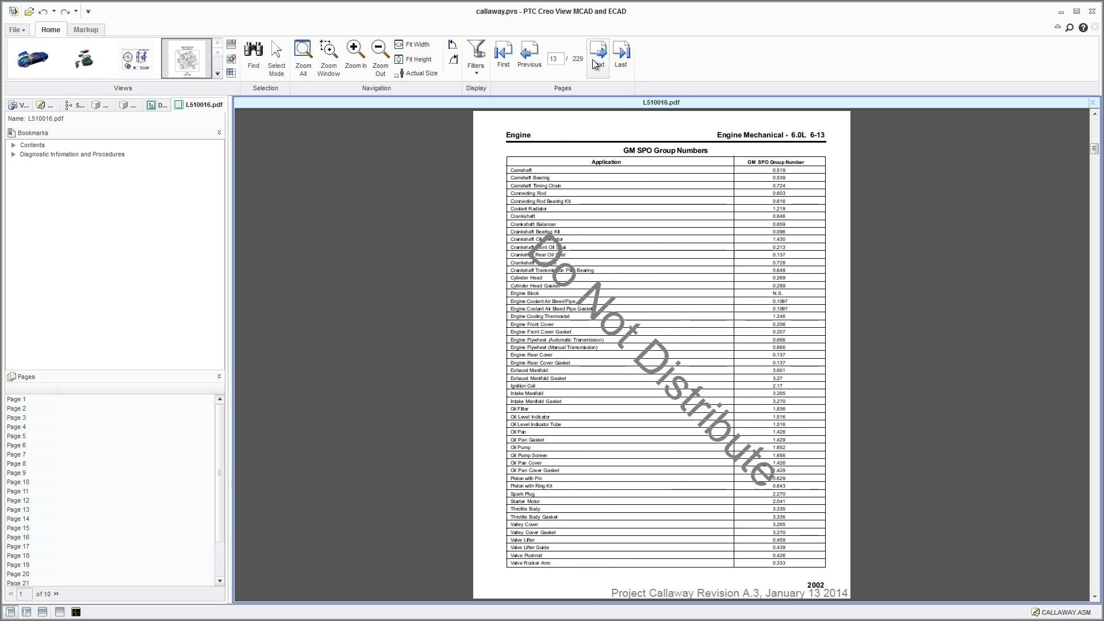
{"action": "left_click", "coordinate": [622, 57]}
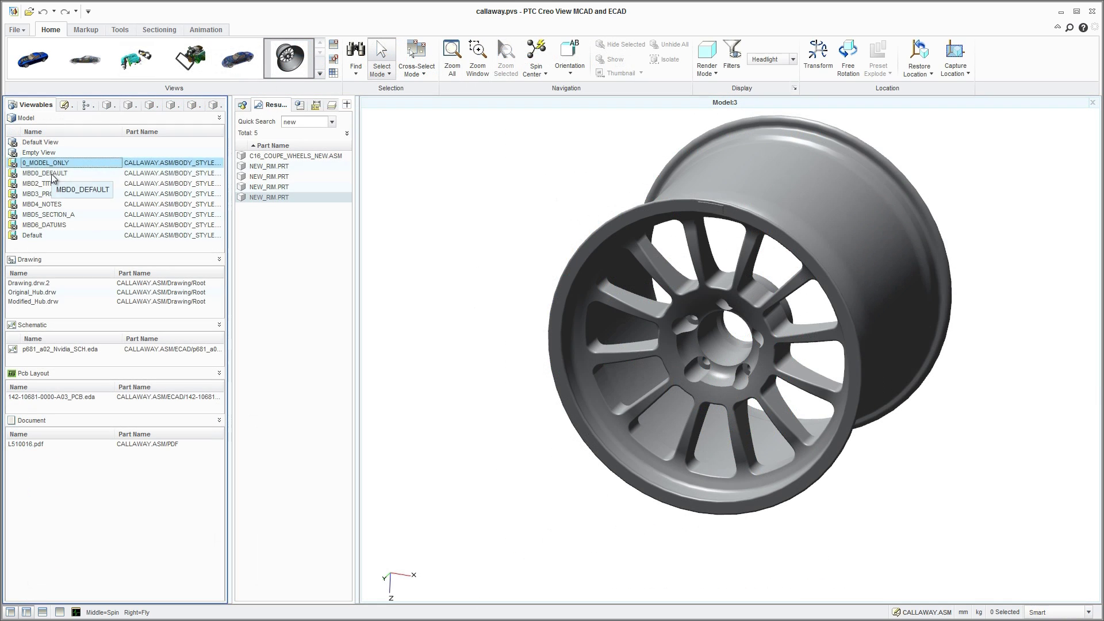
Step: Show the rim's MBD0_DEFAULT, MBD2_TITLES and then MBD3_PROPERTIES annotation view states
{"action": "left_click", "coordinate": [52, 175]}
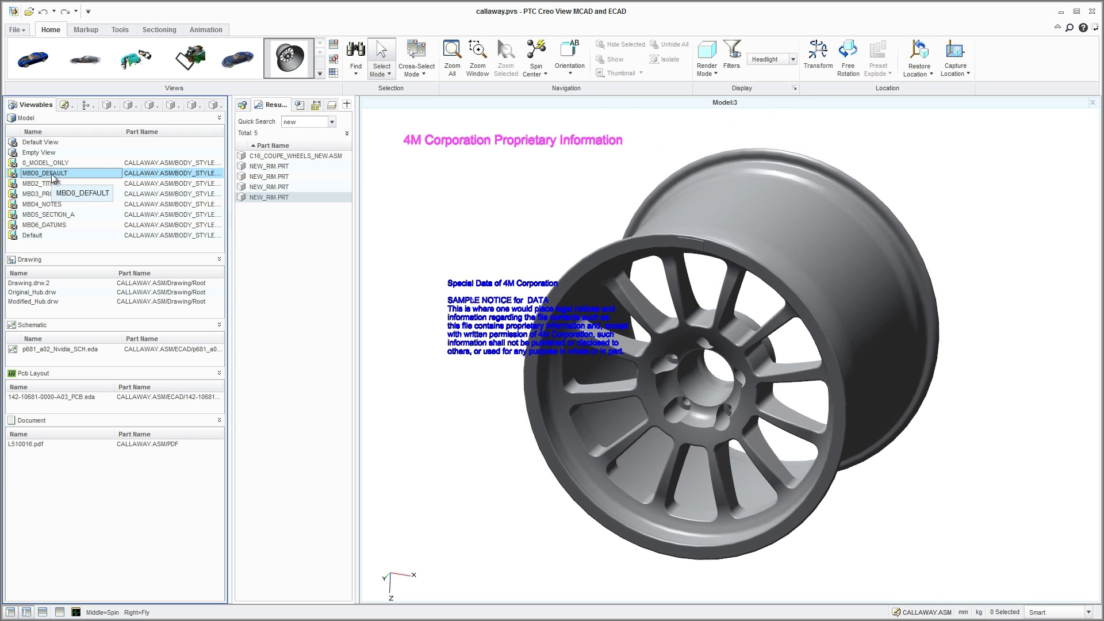
{"action": "left_click", "coordinate": [52, 184]}
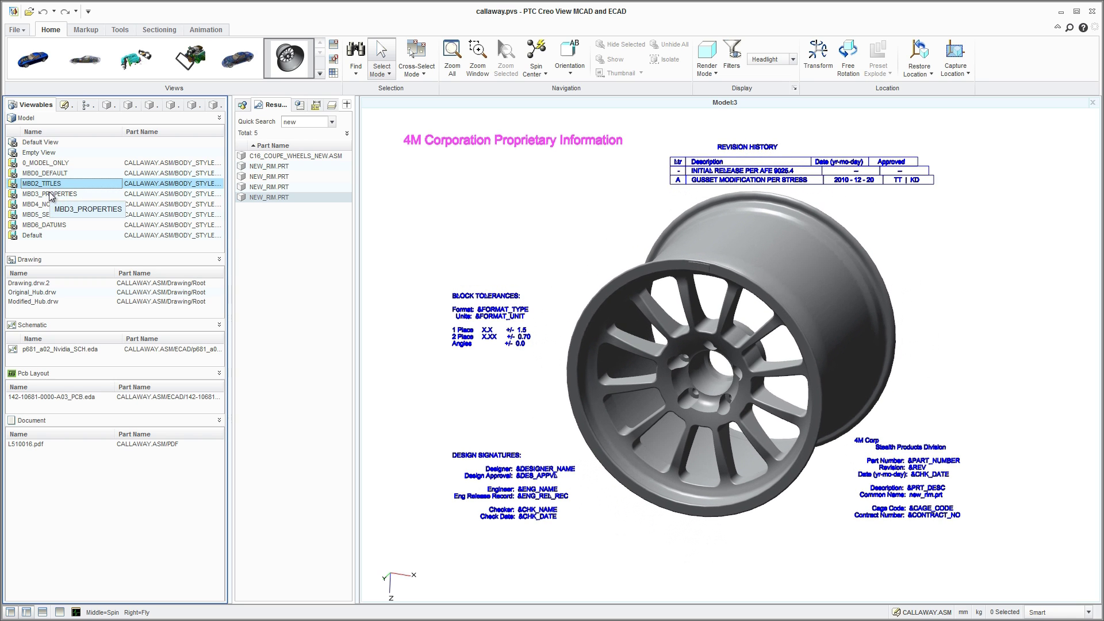
{"action": "left_click", "coordinate": [50, 194]}
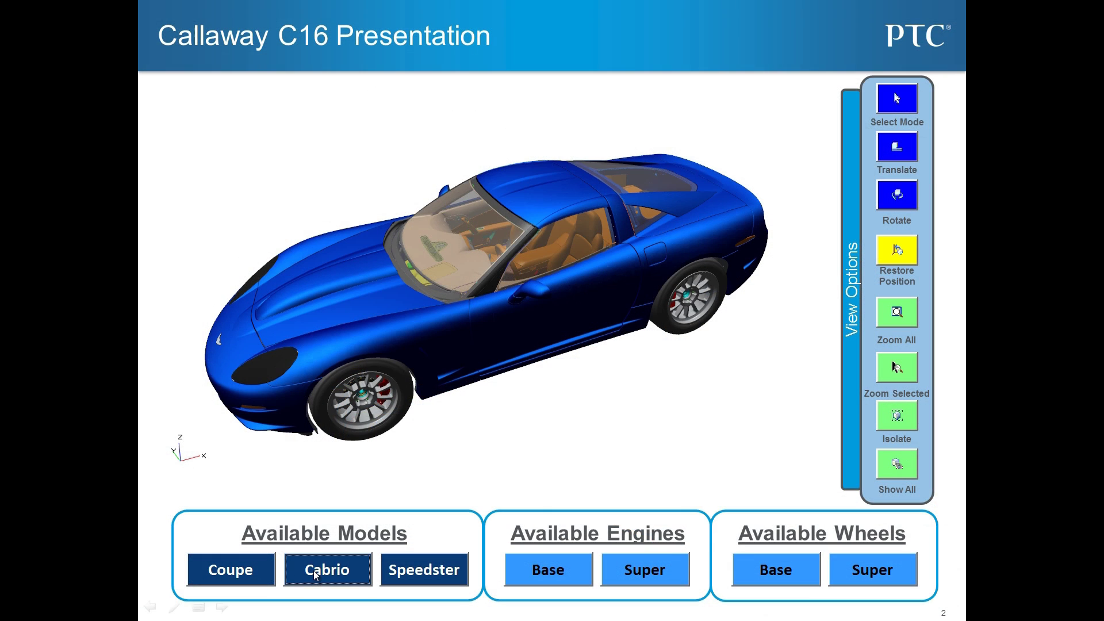
Step: Show the Speedster, the Base and Super engines, then the Base and Super wheels in the slide
{"action": "left_click", "coordinate": [405, 570]}
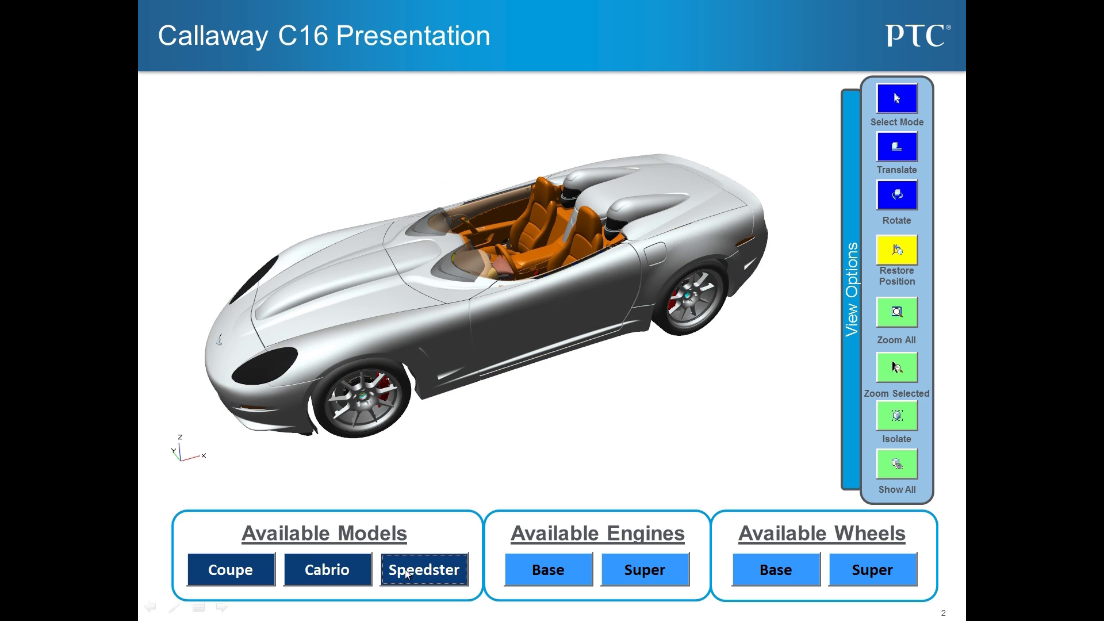
{"action": "left_click", "coordinate": [544, 569]}
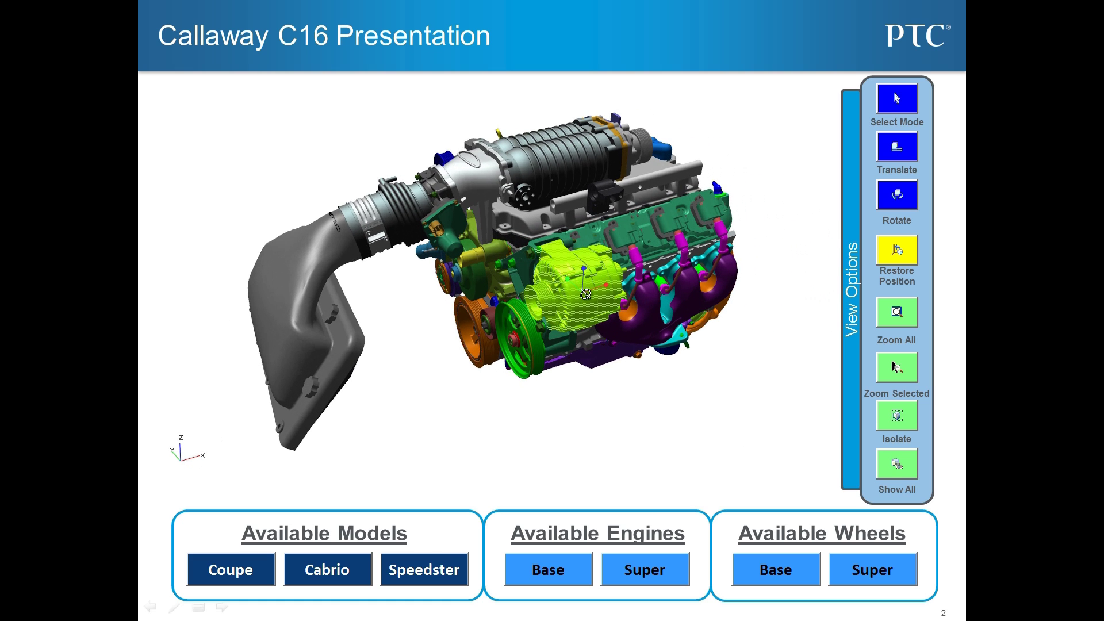
{"action": "left_click", "coordinate": [651, 568]}
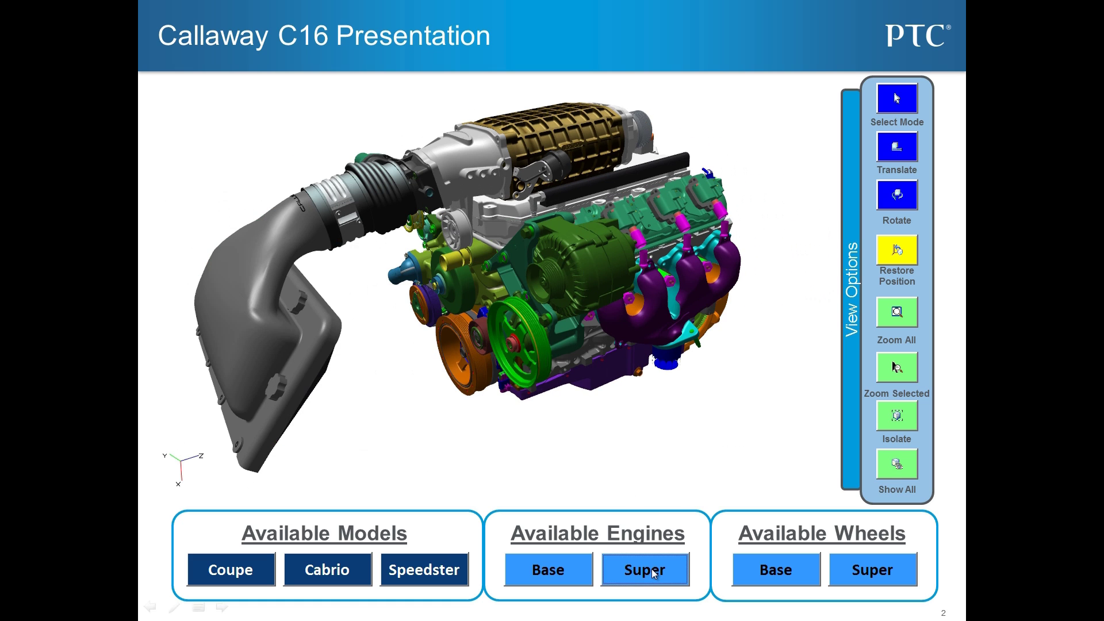
{"action": "left_click", "coordinate": [780, 570]}
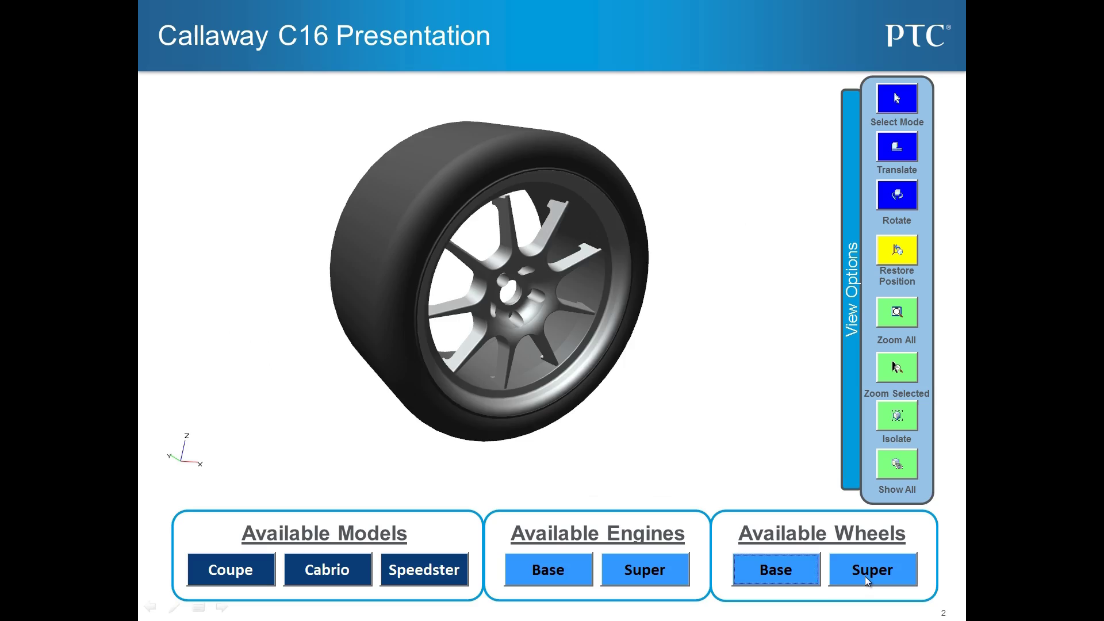
{"action": "left_click", "coordinate": [864, 576]}
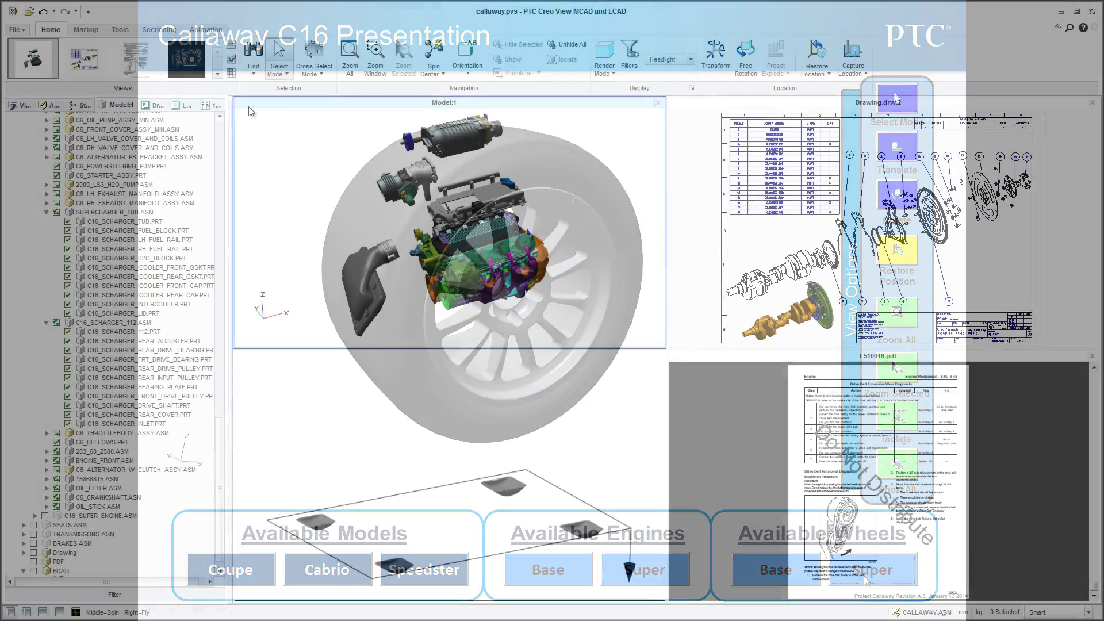